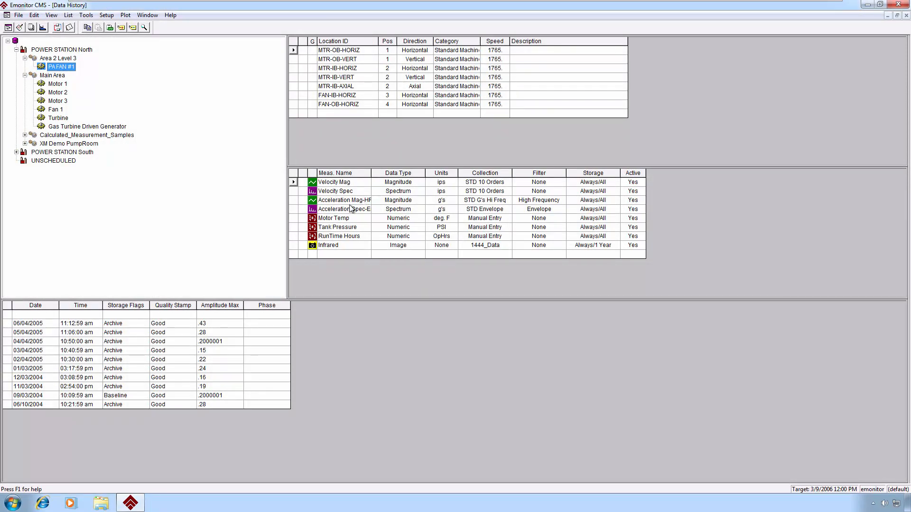
- Plot the Velocity Mag trend data for the MTR-OB-HORIZ location and view its Y-axis options without changing them
right_click(335, 183)
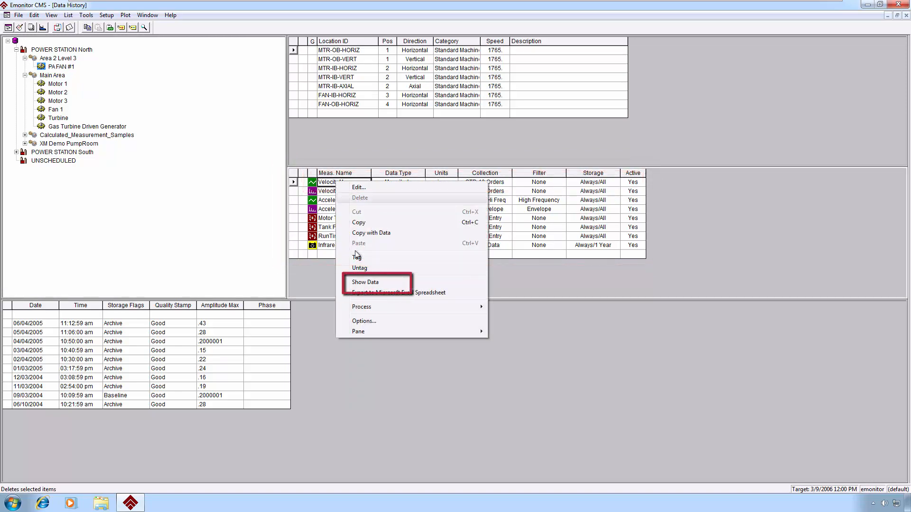
click(378, 282)
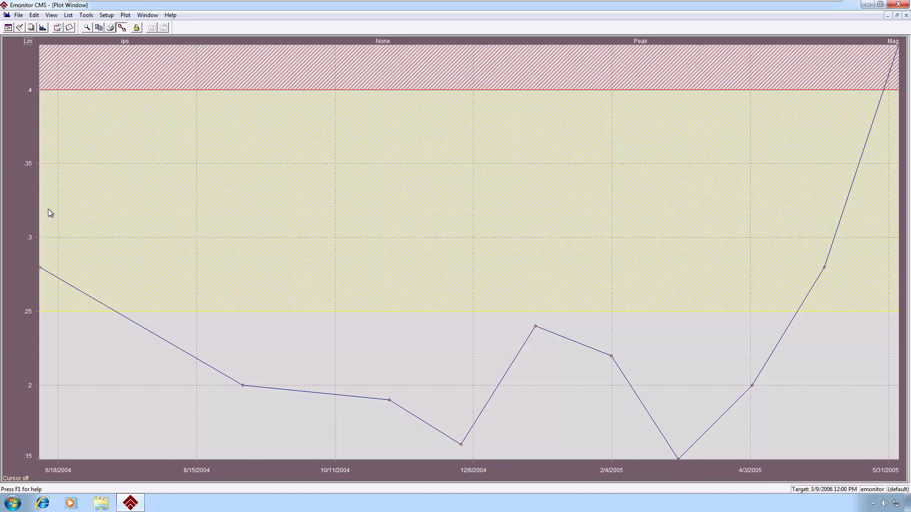
double_click(25, 203)
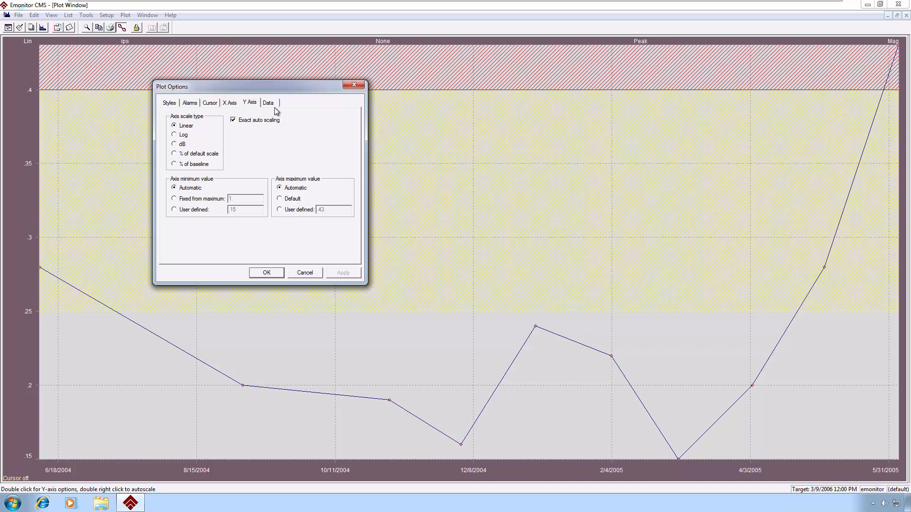
click(306, 276)
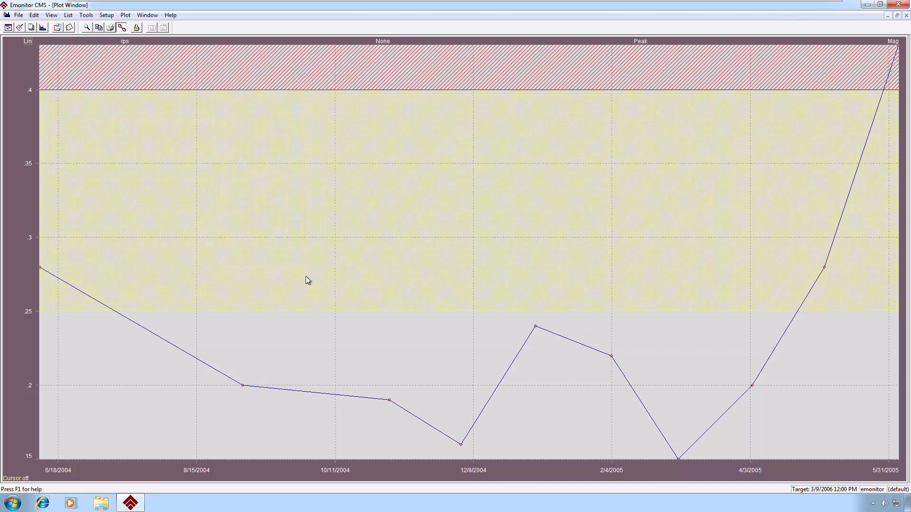
click(127, 42)
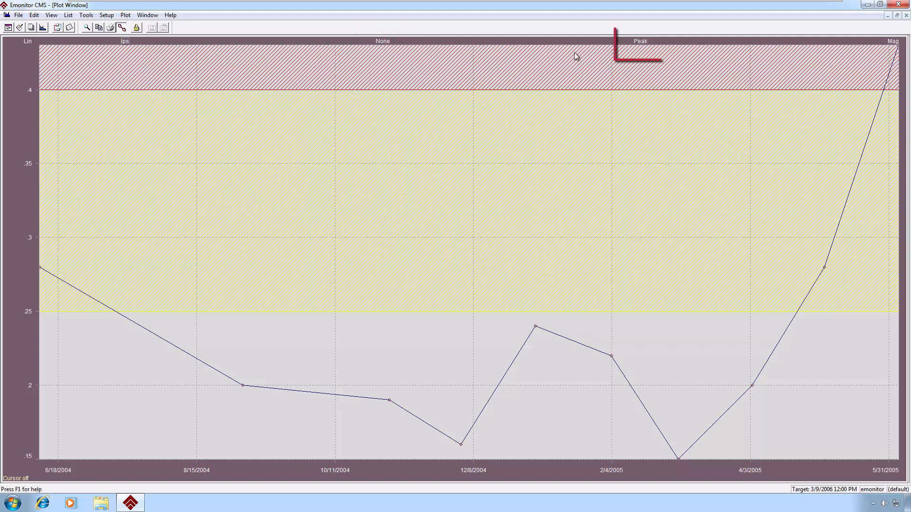
- Cycle the trend plot's signal detection through peak-to-peak and RMS and back to Peak
double_click(644, 41)
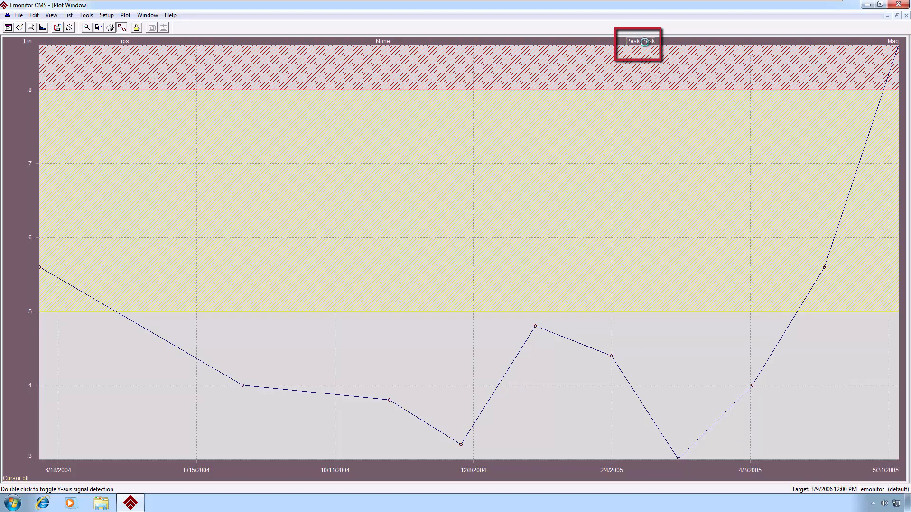
double_click(644, 41)
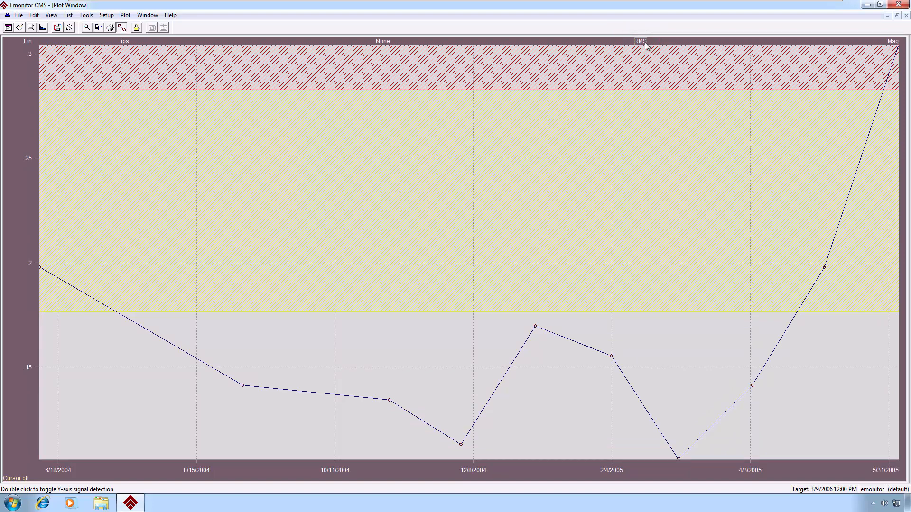
double_click(645, 42)
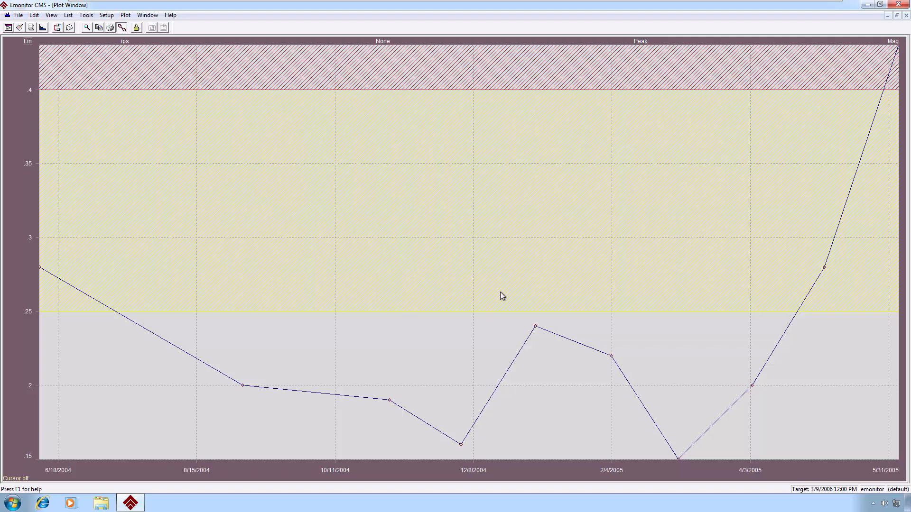
- Zoom the trend plot to the section from about mid-December 2004 to mid-March 2005, and restore the full scale
drag(498, 290, 699, 462)
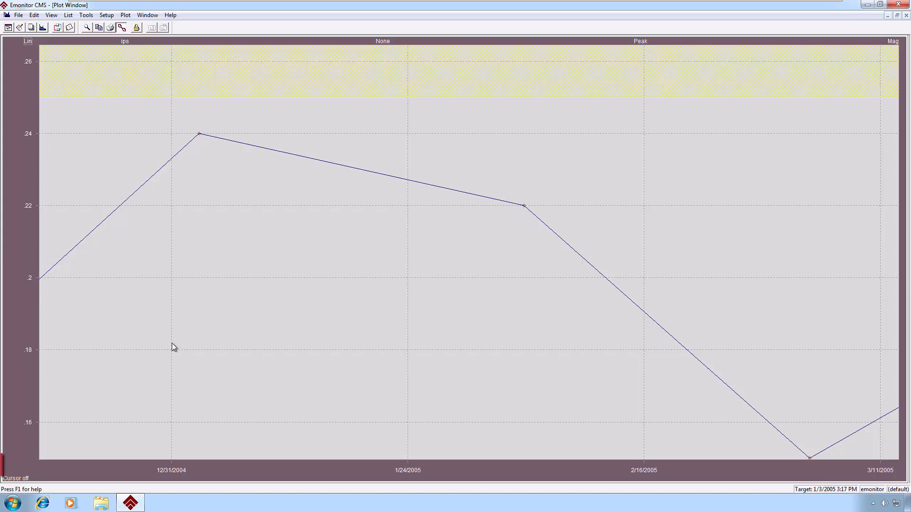
double_click(21, 468)
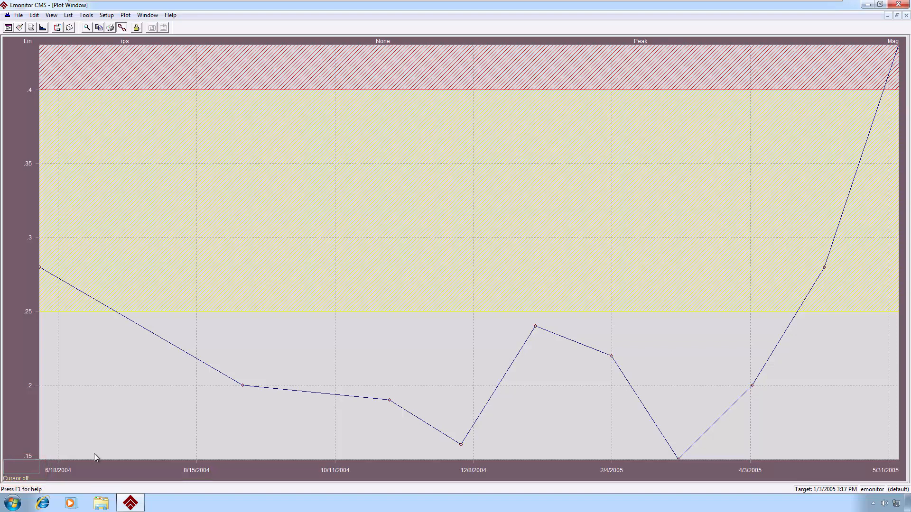
- Place the cursor on the 9/3/2004 data point of the trend and close the plot
click(246, 380)
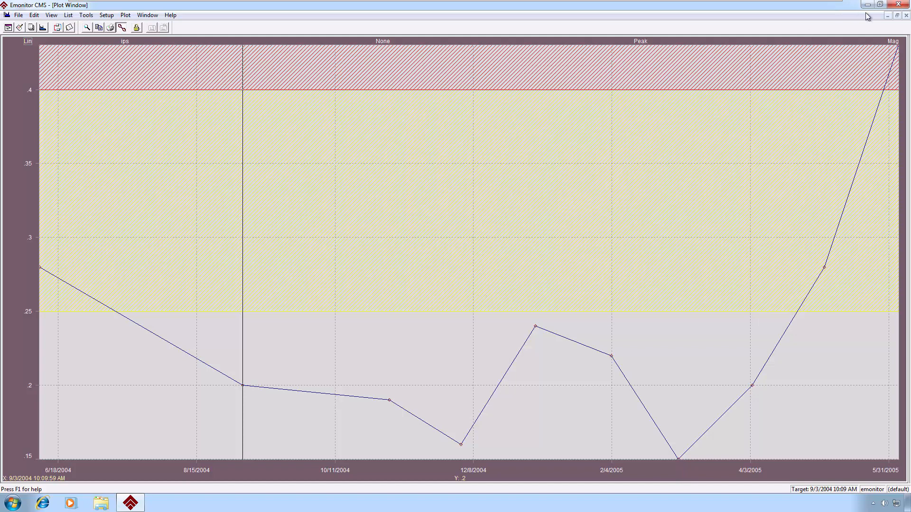
click(906, 15)
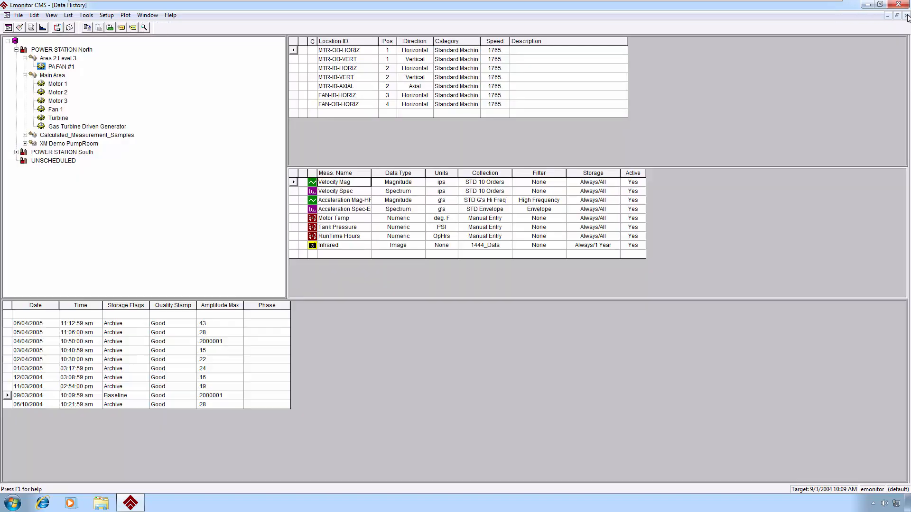
- Plot the data of the Velocity Spec measurement
click(349, 191)
right_click(349, 192)
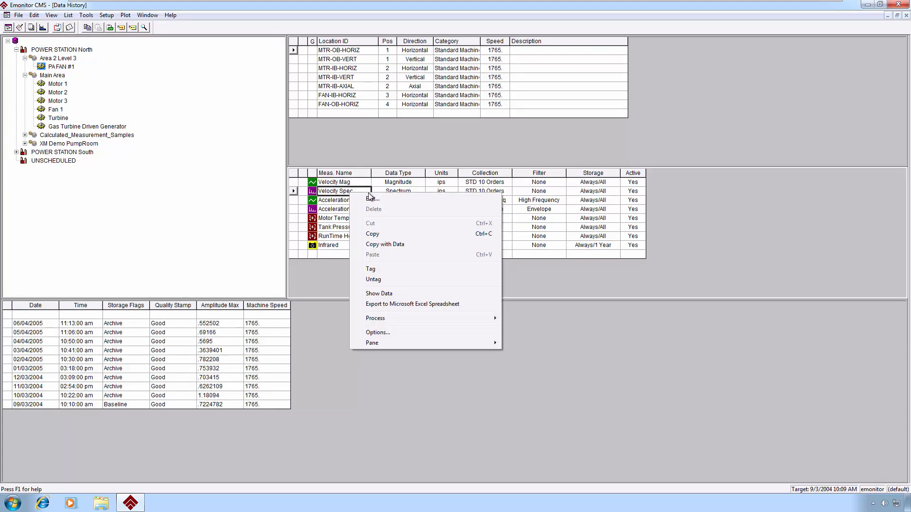
click(382, 294)
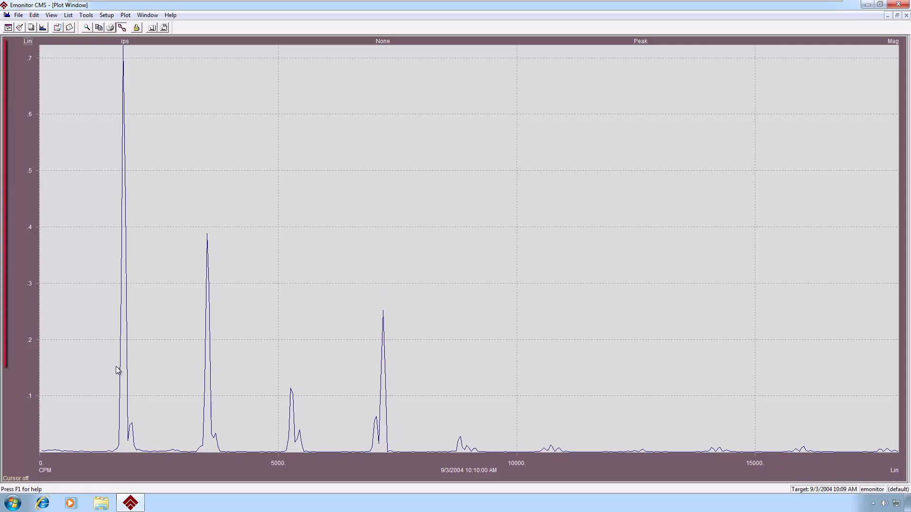
- Display Band alarms with the Warning and Critical severities on the spectrum plot, and save the plot settings as default
double_click(20, 192)
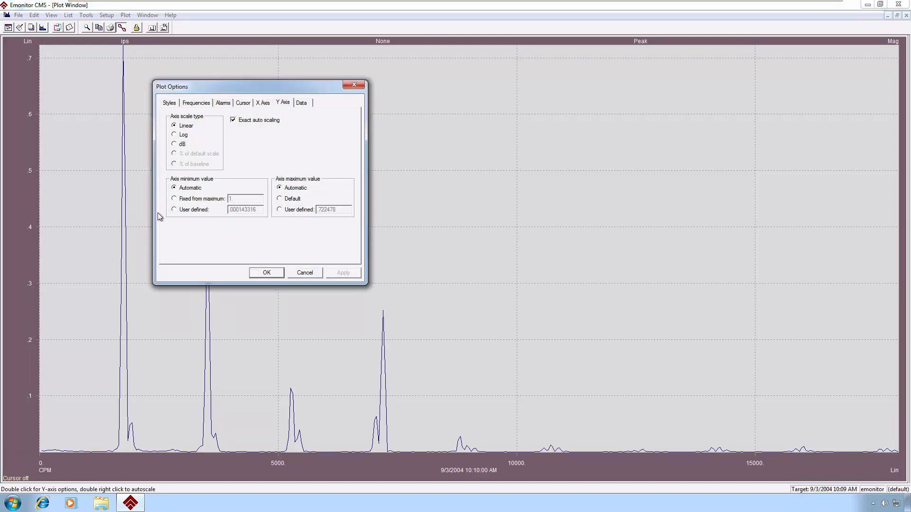
click(224, 104)
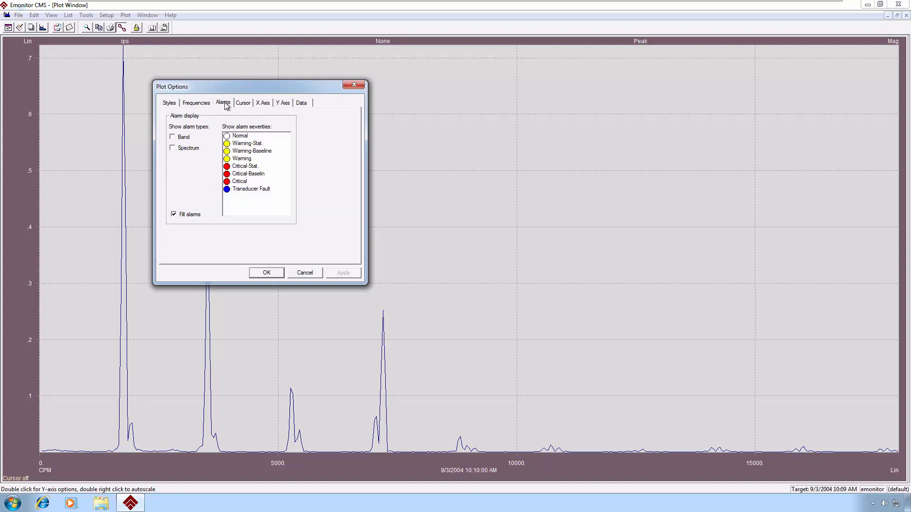
click(173, 138)
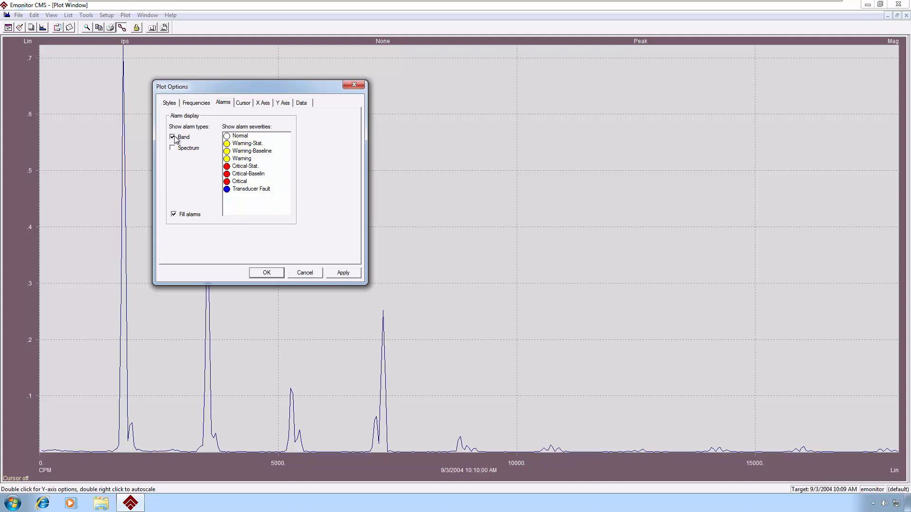
click(247, 159)
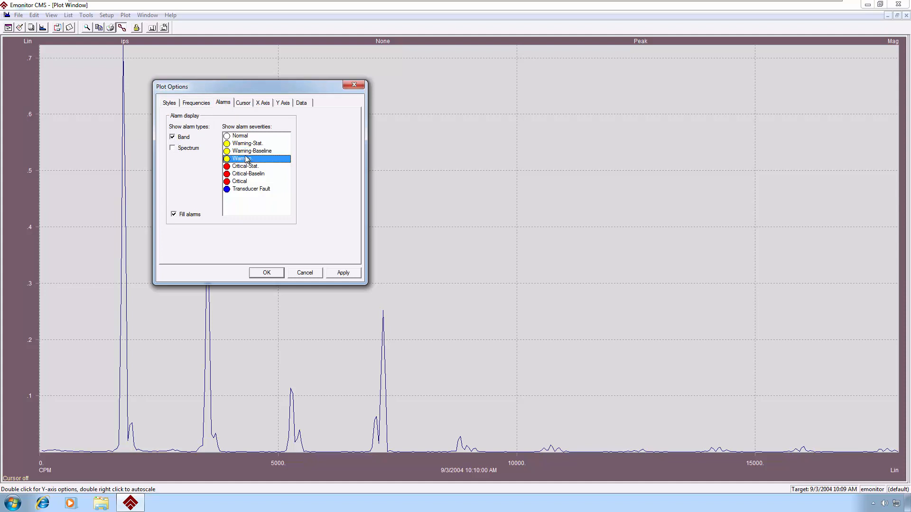
click(242, 185)
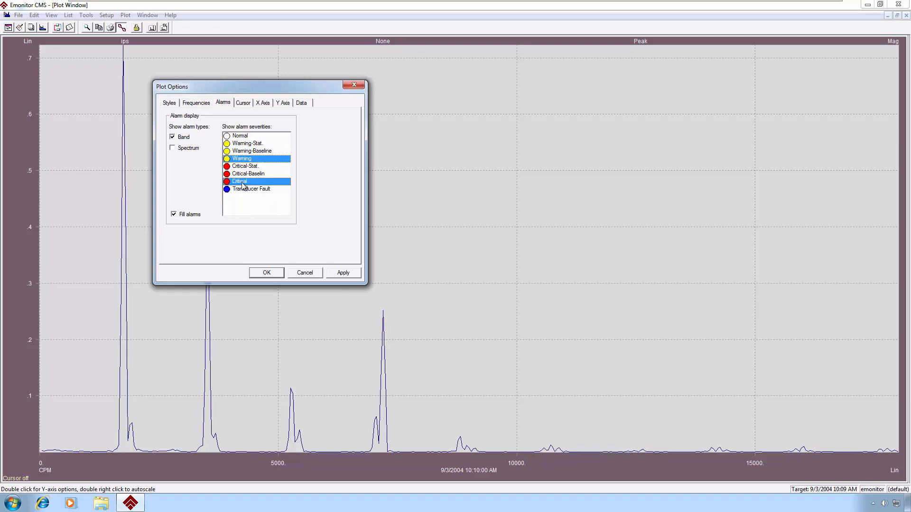
click(343, 273)
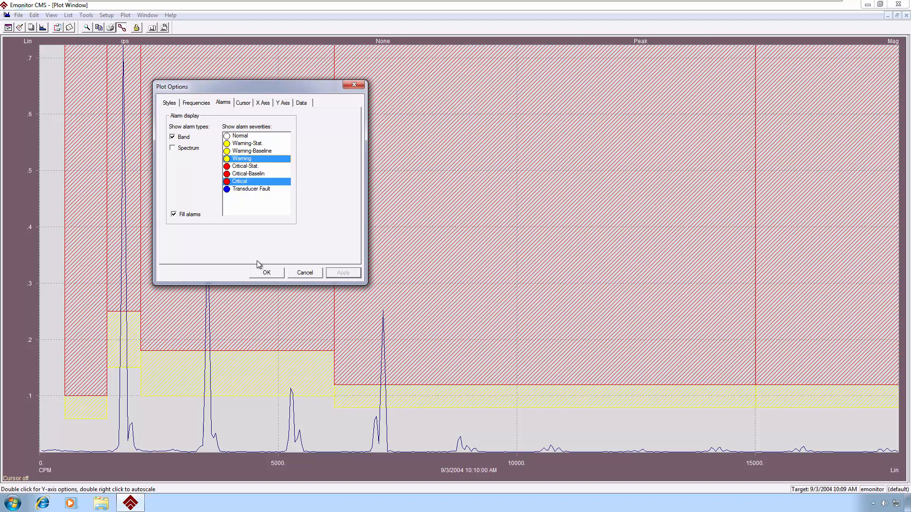
click(266, 273)
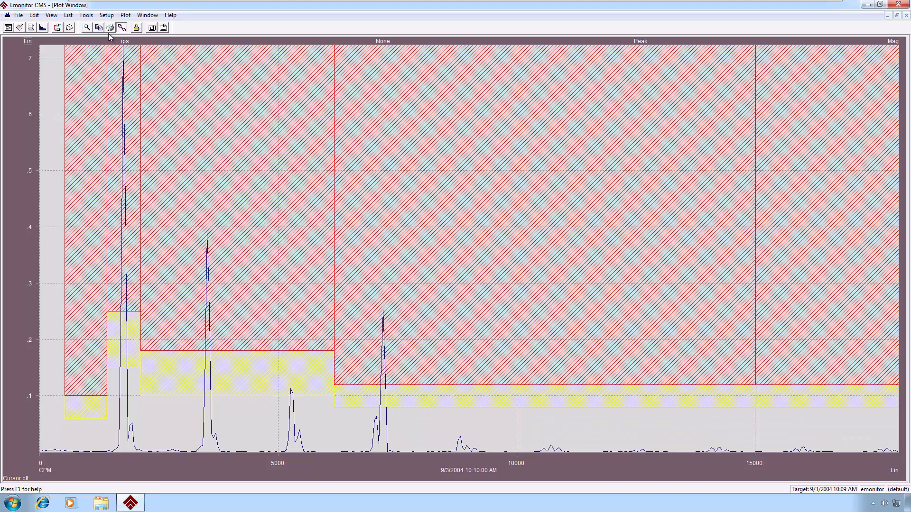
click(126, 16)
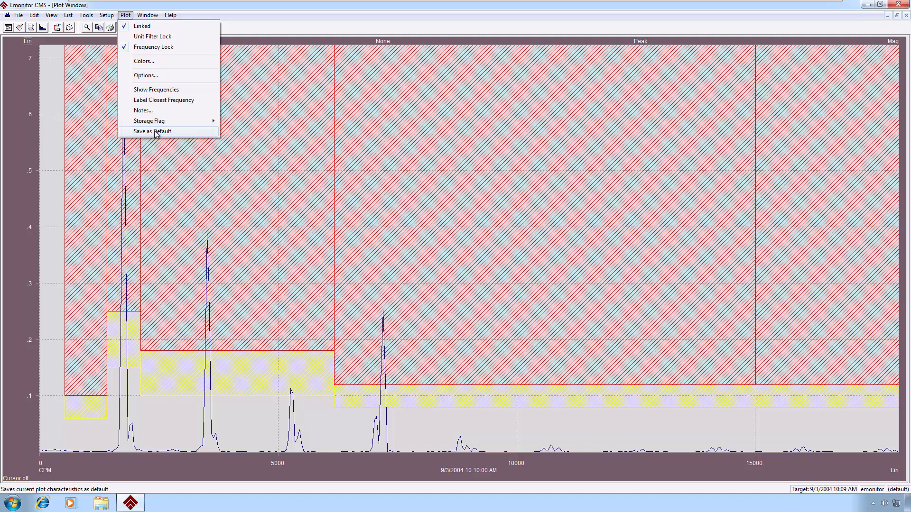
click(156, 133)
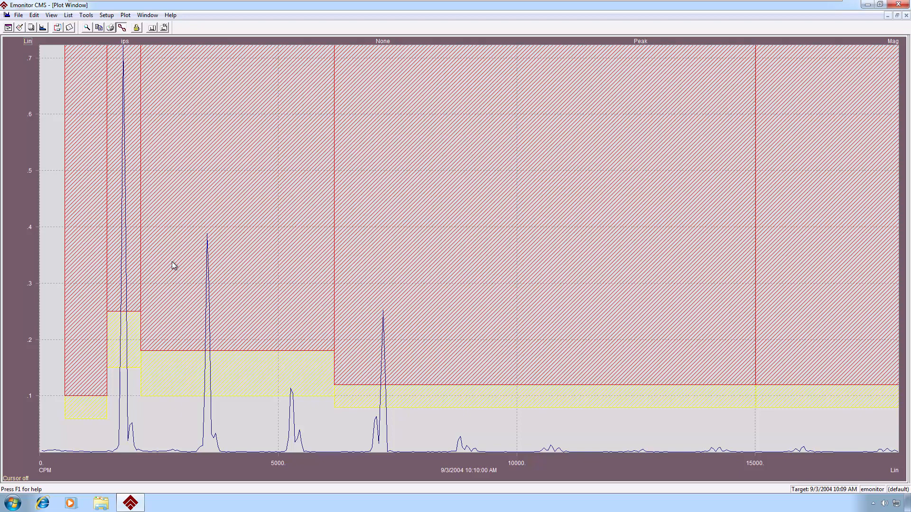
- Switch the spectrum plot's alarm display to Spectrum alarms with only the Warning-Baseline severity
double_click(19, 199)
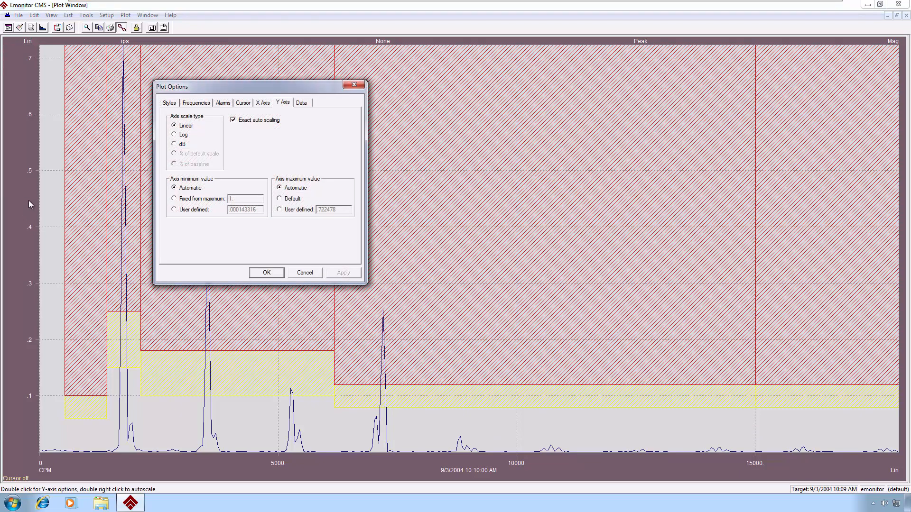
click(223, 103)
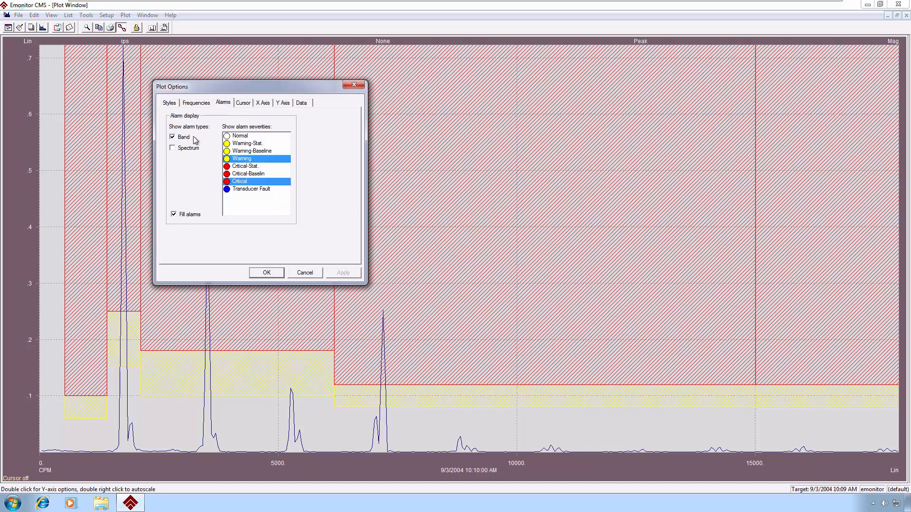
click(173, 148)
click(262, 151)
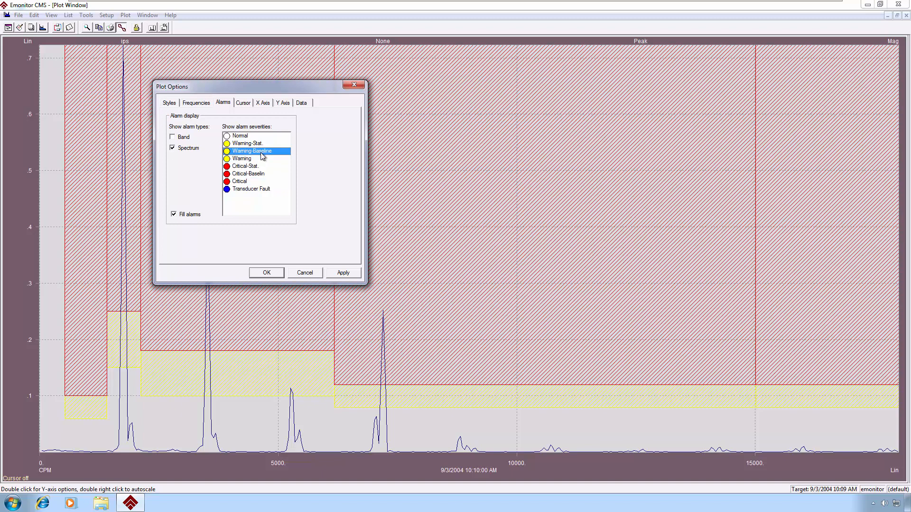
click(344, 273)
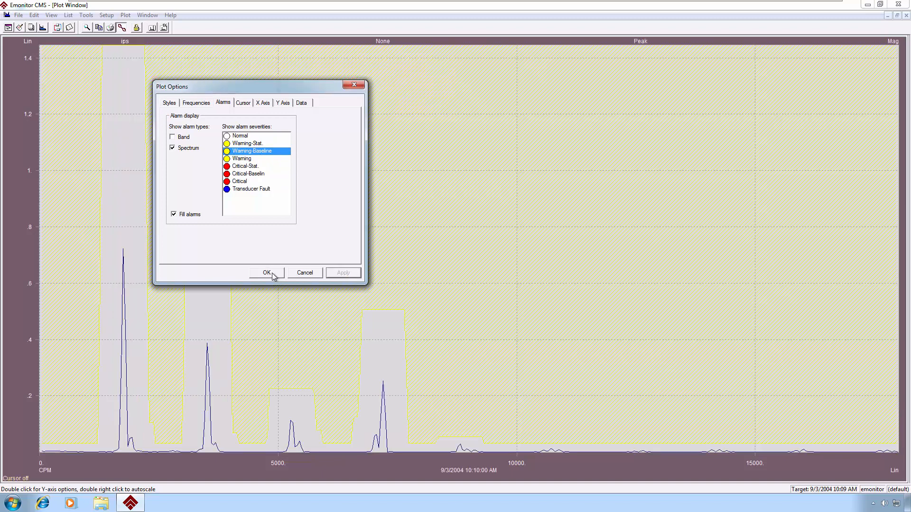
click(269, 273)
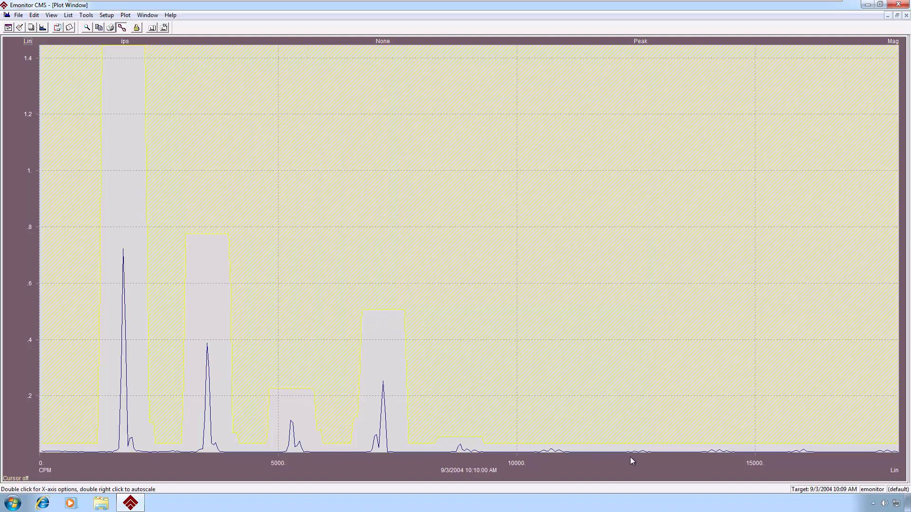
- Turn off the Spectrum alarm display on the plot
double_click(18, 194)
click(222, 102)
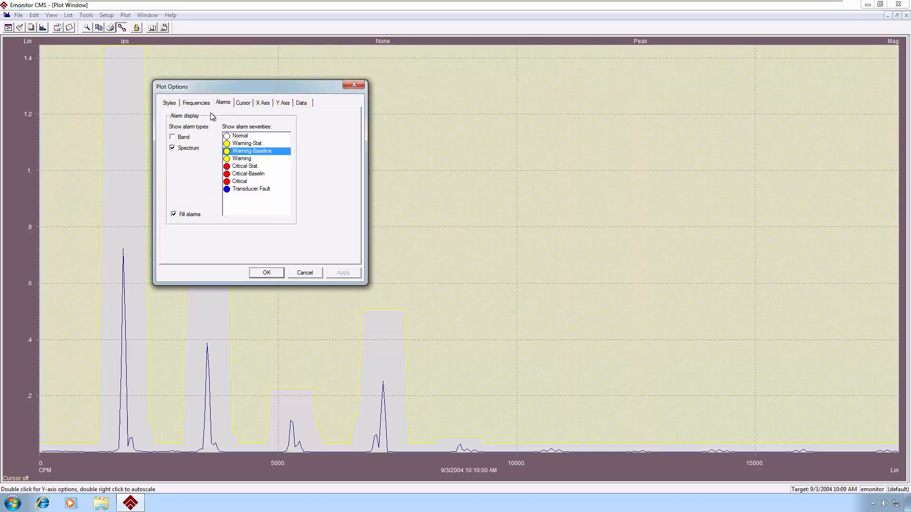
click(174, 149)
click(341, 277)
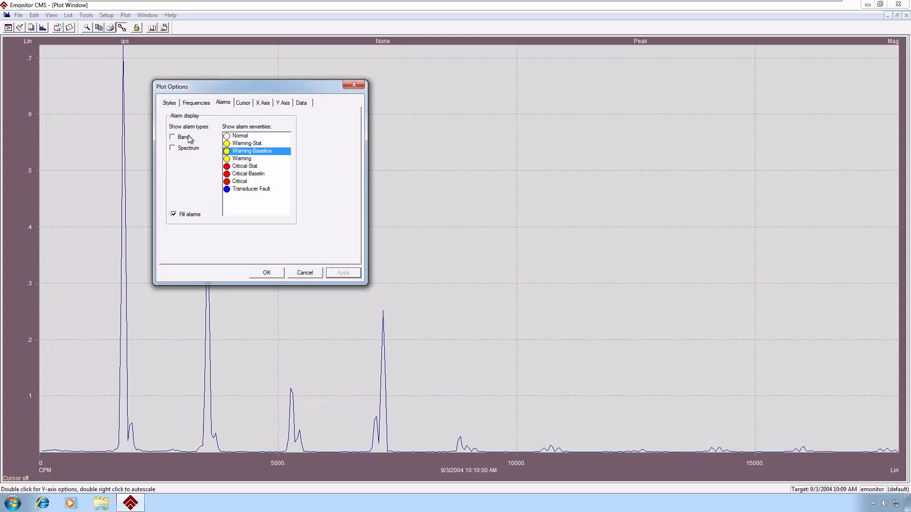
- Enable the band overall amplitude and the legend in the spectrum plot's styles
click(174, 104)
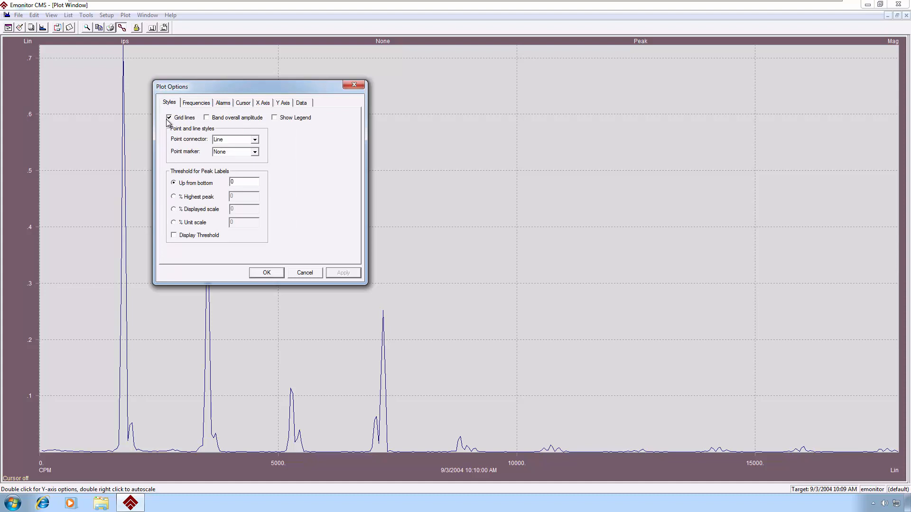
click(209, 118)
click(344, 272)
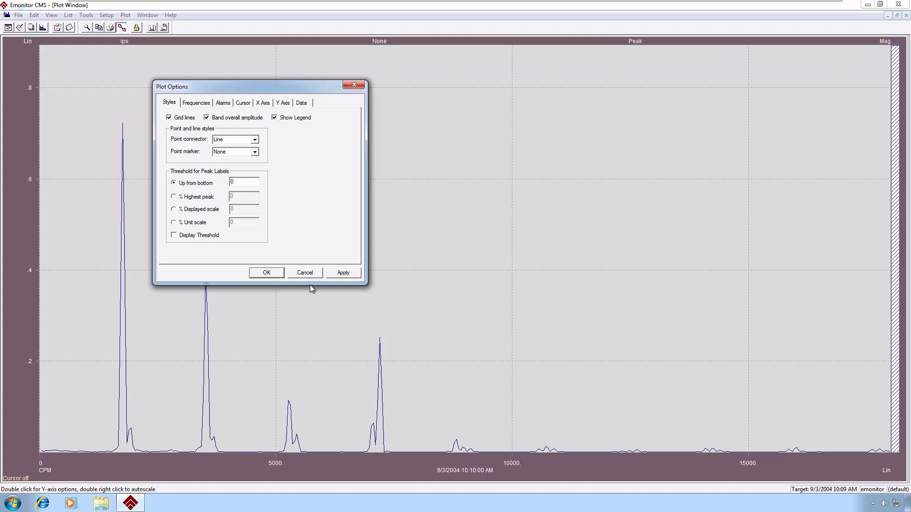
click(345, 273)
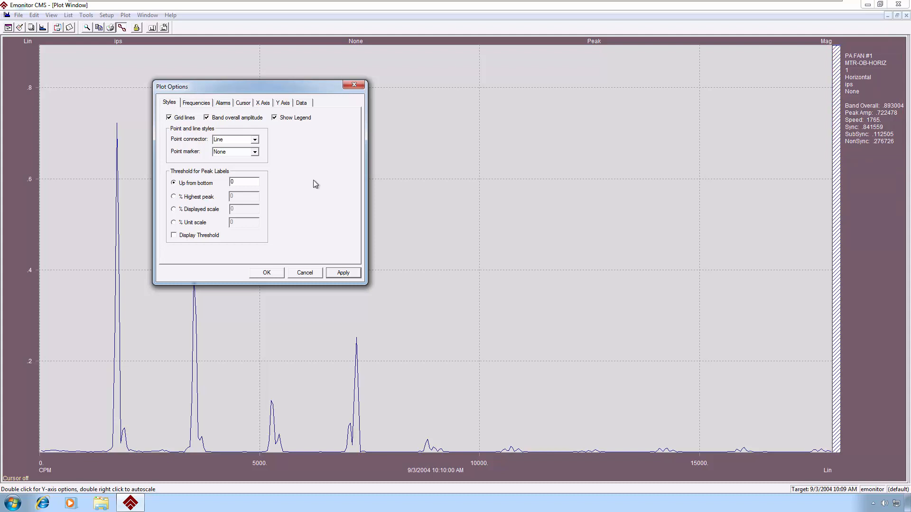
- Review the spectrum plot's frequency, cursor, X axis, Y axis and data options, and close them without changes
click(196, 103)
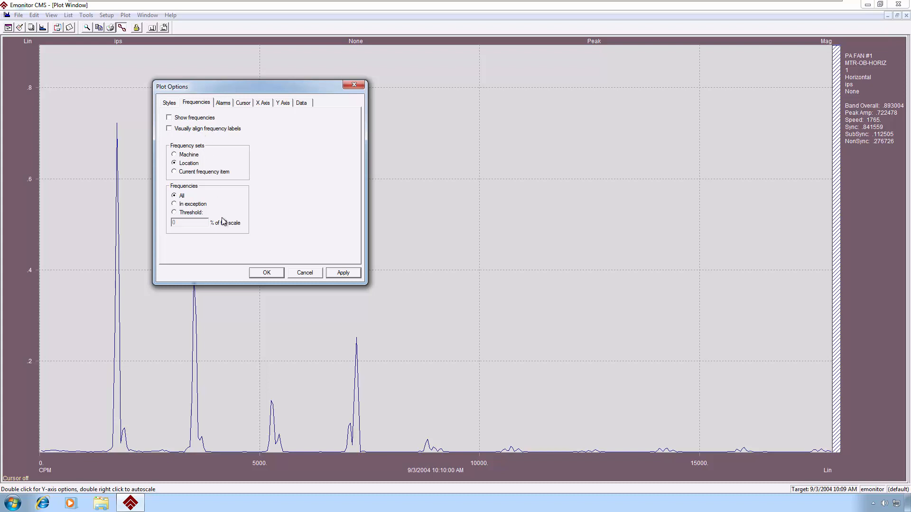
click(247, 105)
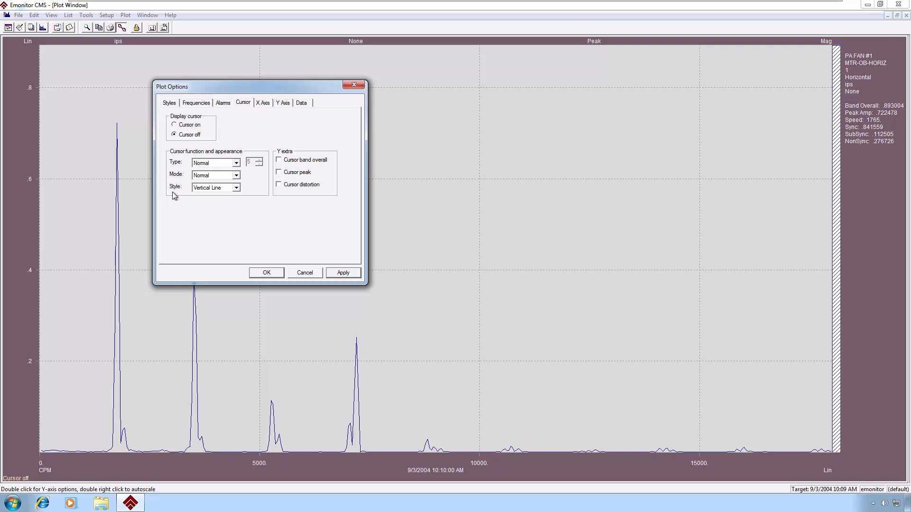
click(265, 104)
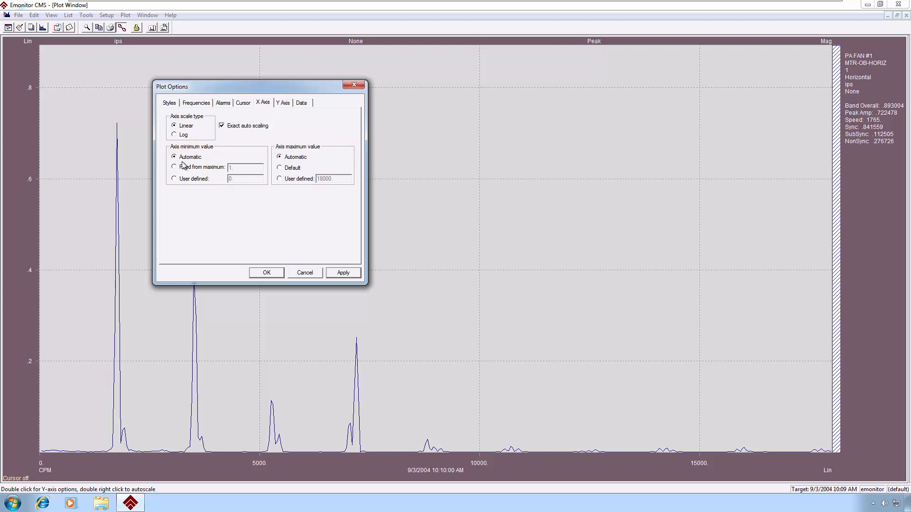
click(285, 104)
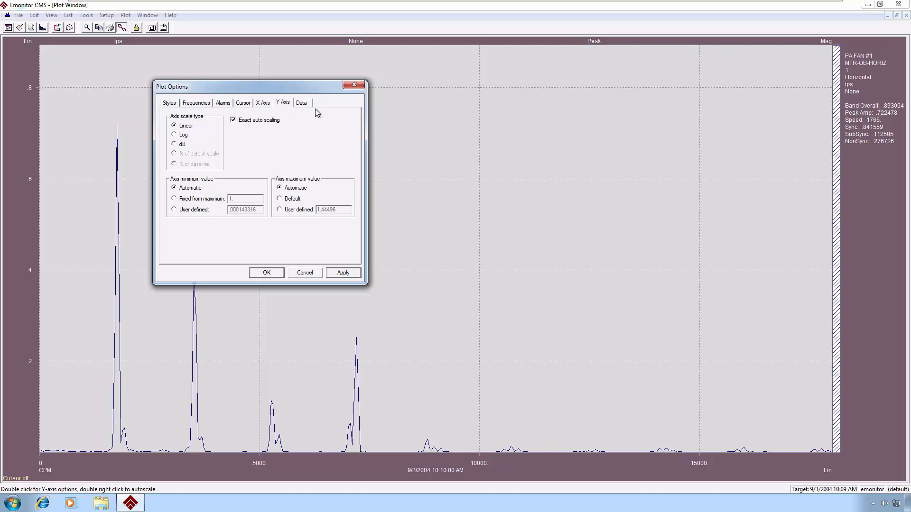
click(304, 103)
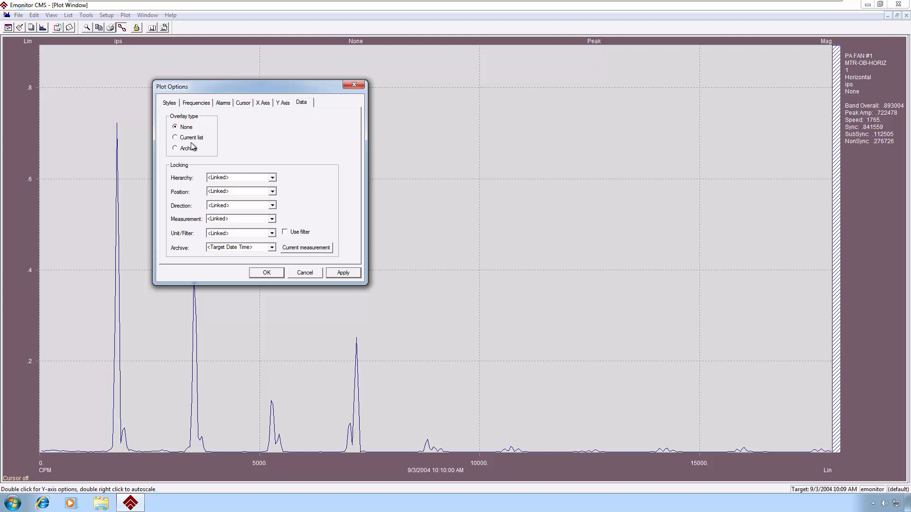
click(300, 274)
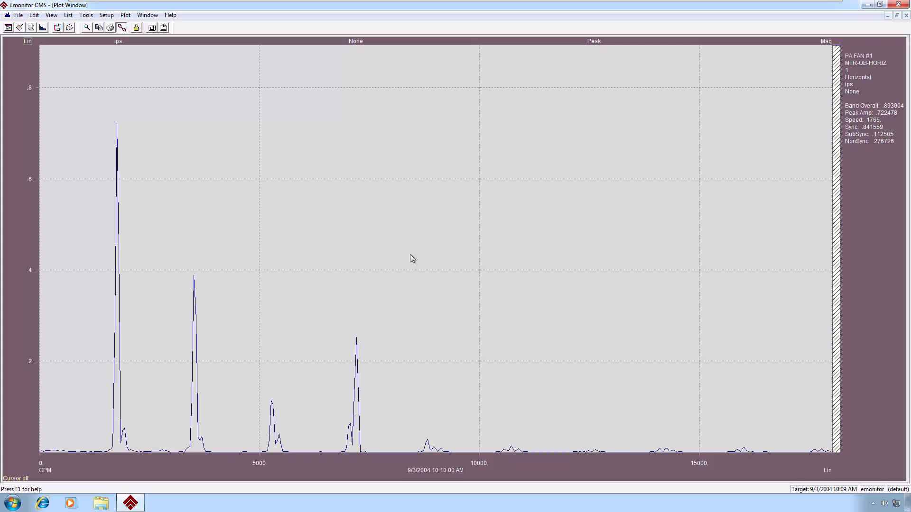
- Read the help topic on spectrum plots, including its regions, features and cursor commands, and close the help
key(F1)
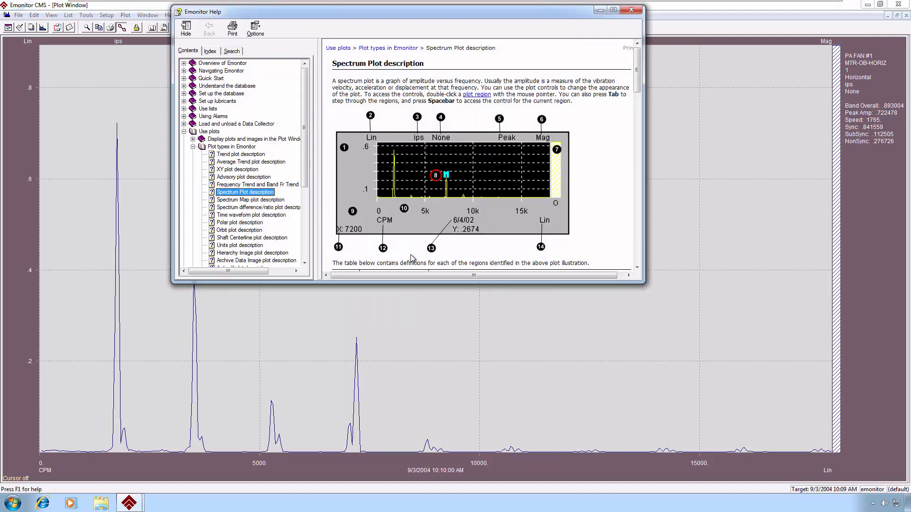
drag(452, 283, 449, 450)
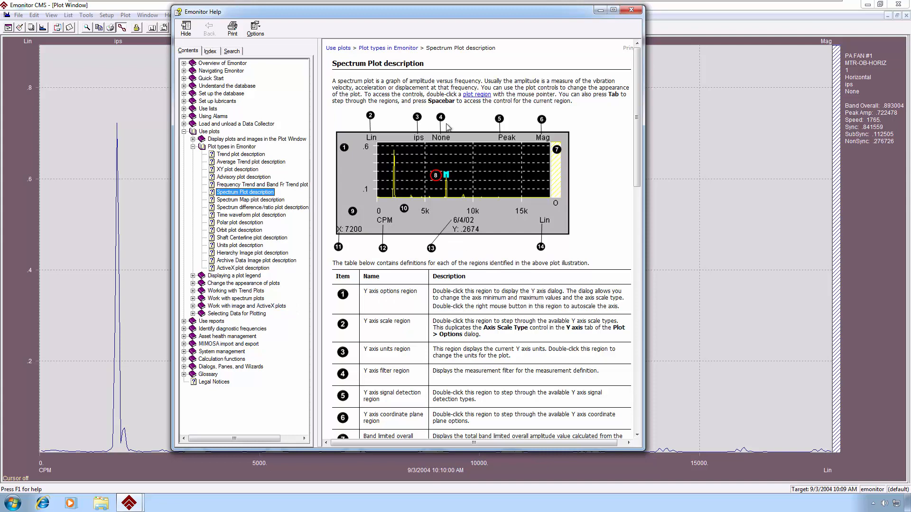
click(637, 138)
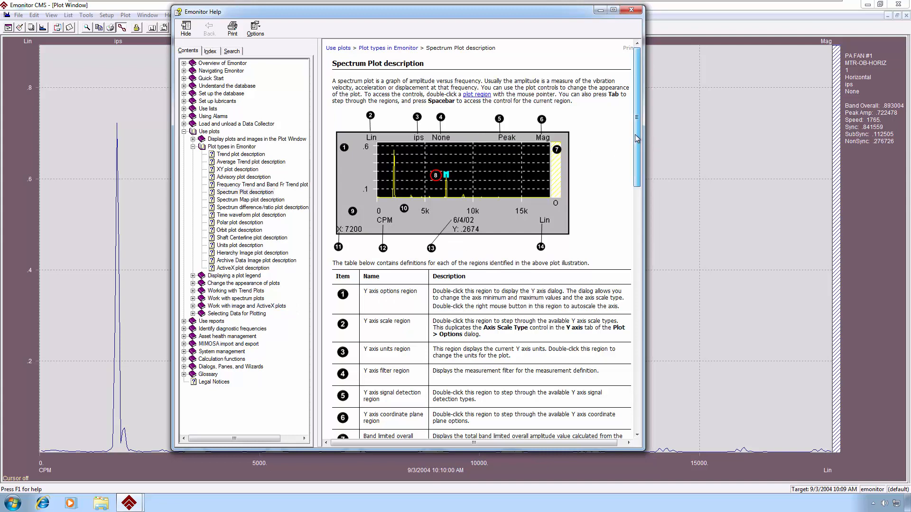
drag(638, 138, 649, 357)
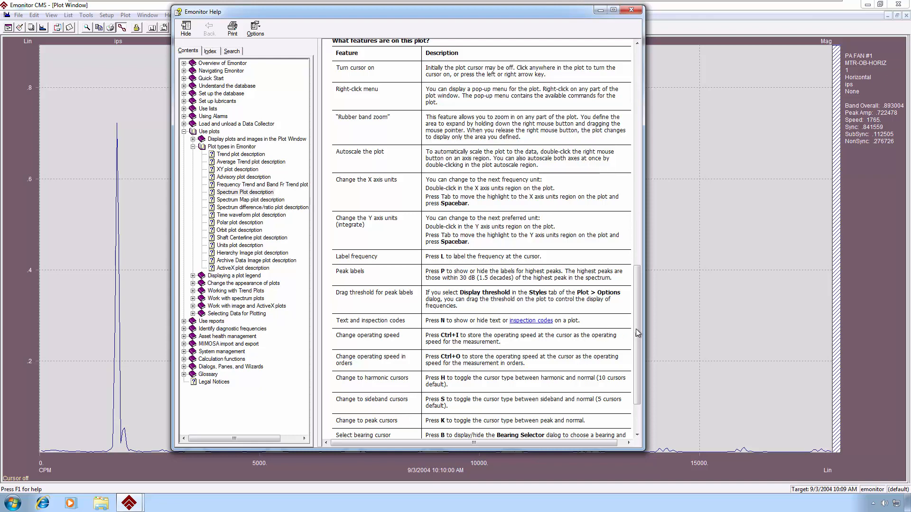
drag(637, 335, 639, 357)
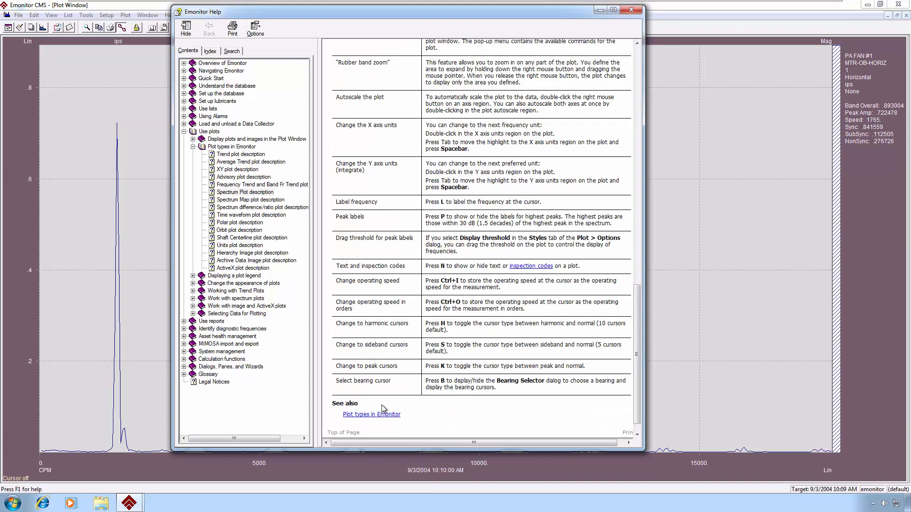
click(635, 12)
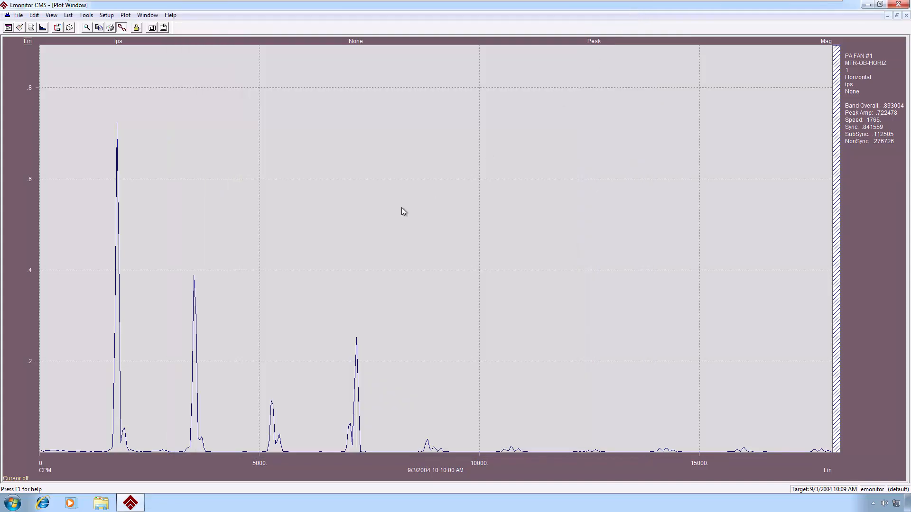
- Place the cursor on the highest peak at 1755 CPM, check its harmonics with harmonic cursors, and return to the normal cursor
click(116, 384)
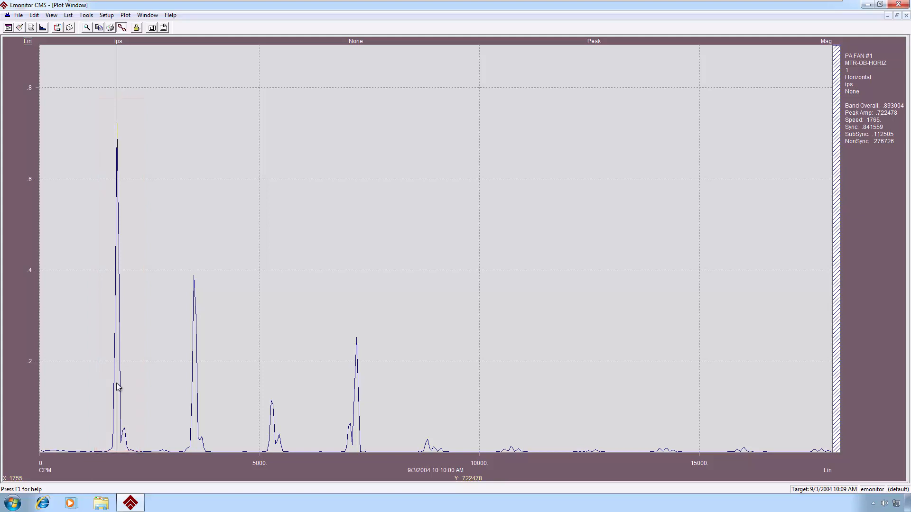
key(h)
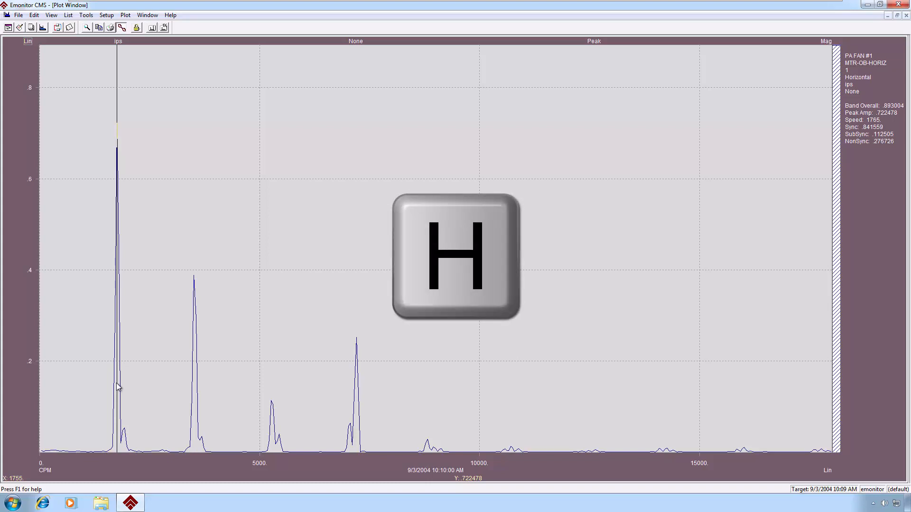
key(h)
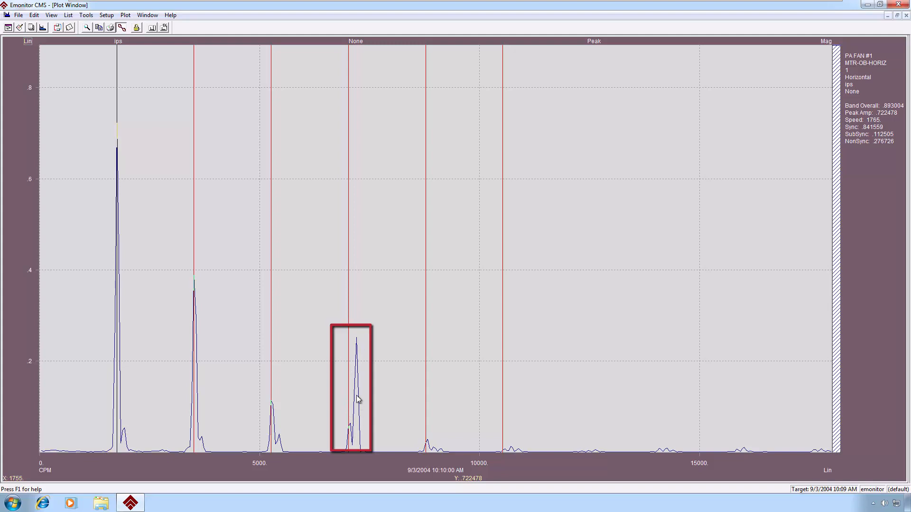
key(h)
- Label the frequency of the peak at 7200 CPM and move the cursor off that peak
click(357, 350)
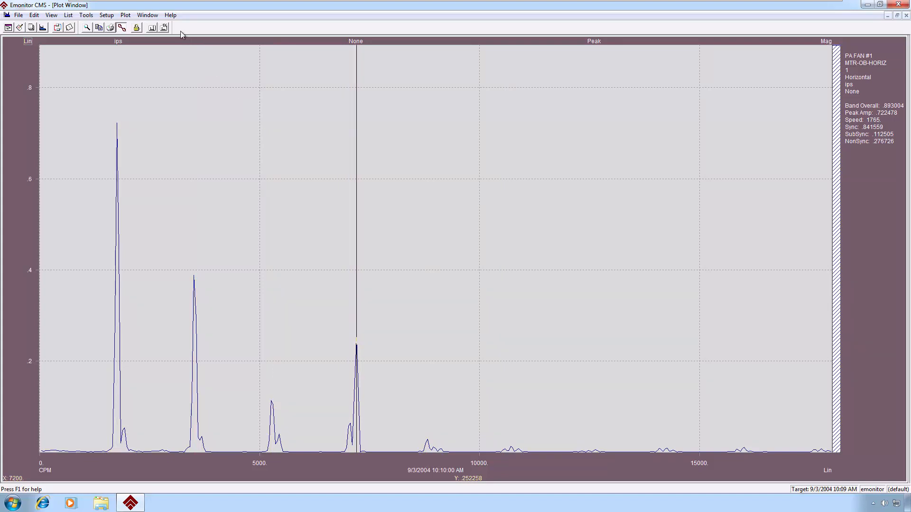
click(151, 28)
click(394, 292)
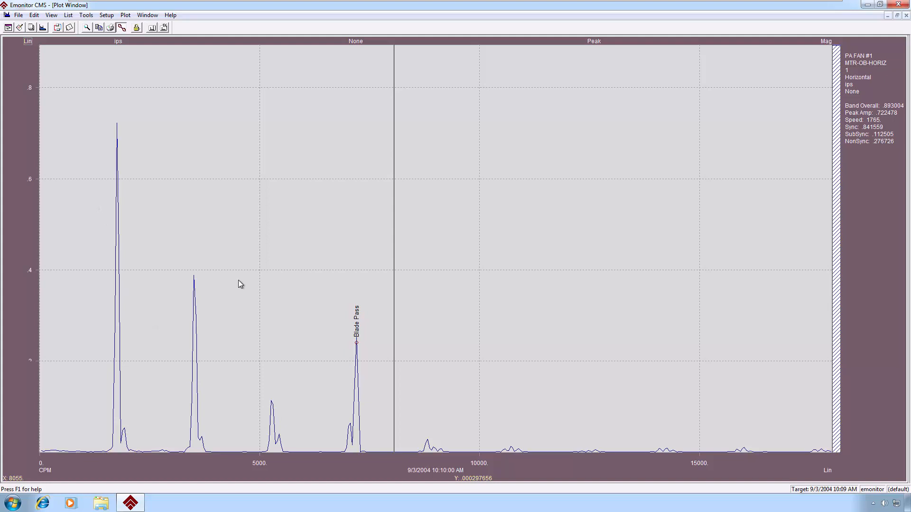
- Zoom in on the spectrum between about 4500 and 7900 CPM, and autoscale the plot back to its full range
drag(239, 281, 388, 465)
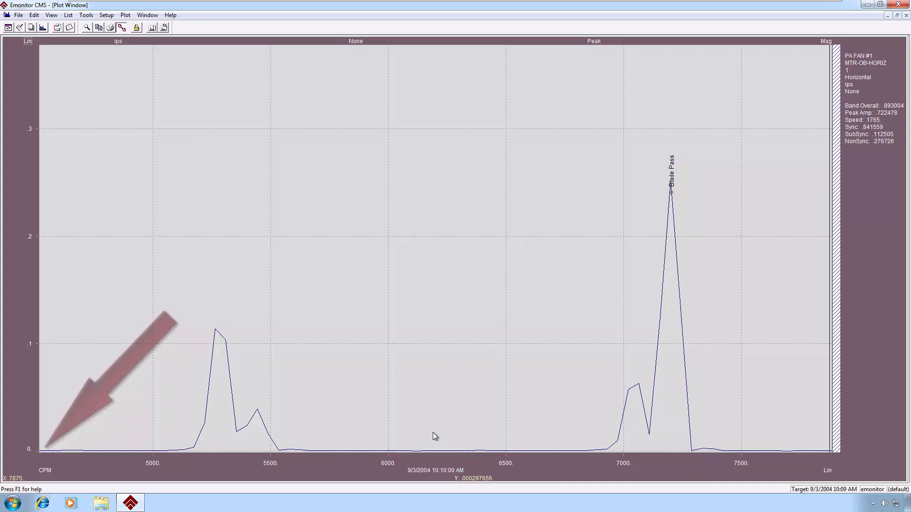
click(17, 465)
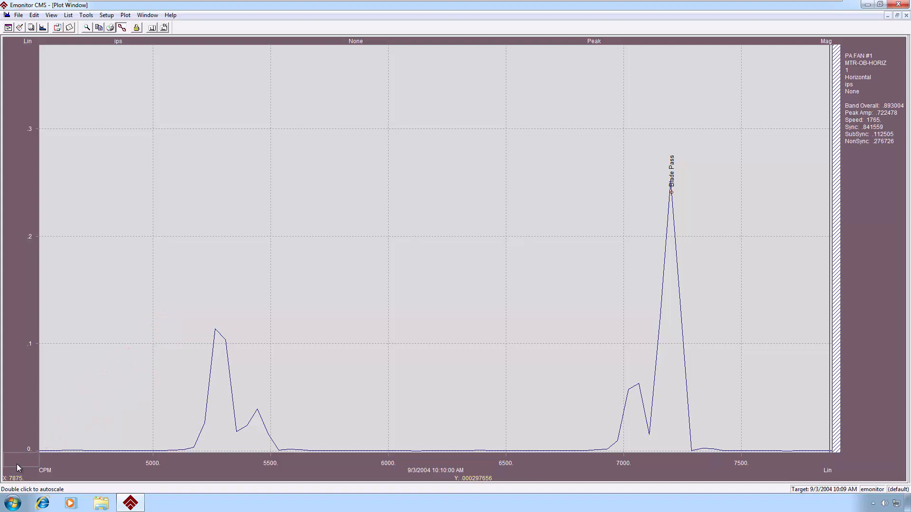
double_click(16, 464)
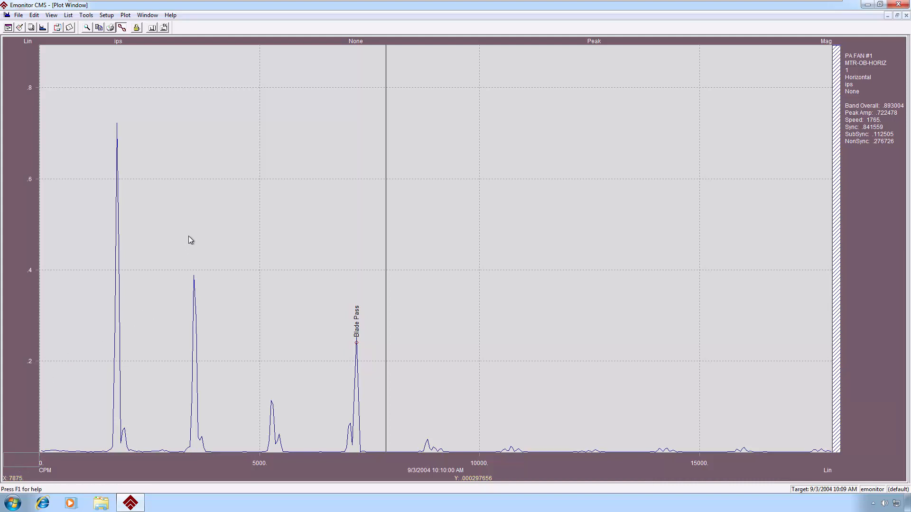
- Show the output frequency labels for the whole spectrum, and hide them again
click(164, 28)
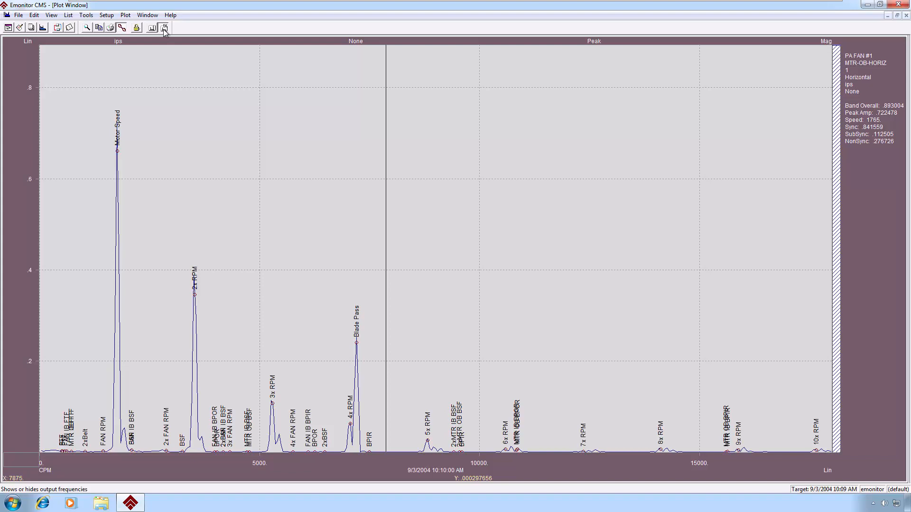
click(163, 28)
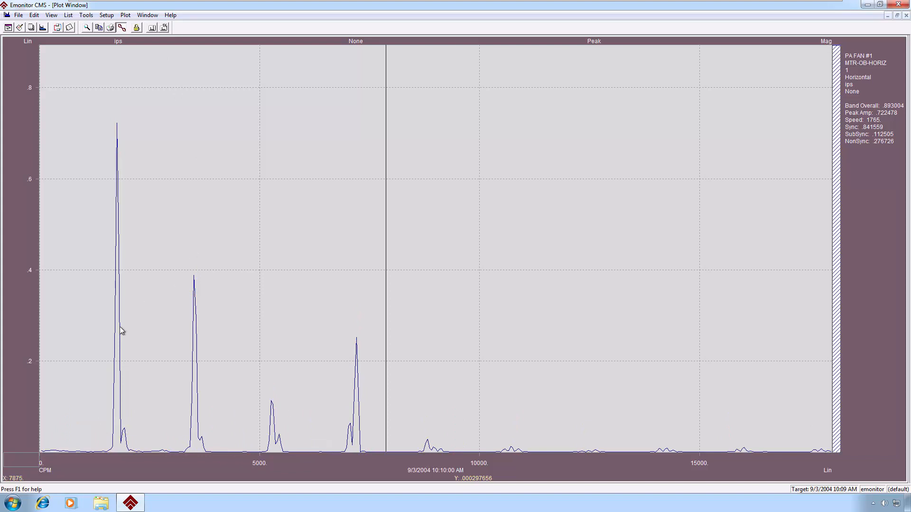
- Place sideband cursors around the 7200 CPM peak and narrow their spacing to a Delta X of 135
click(357, 443)
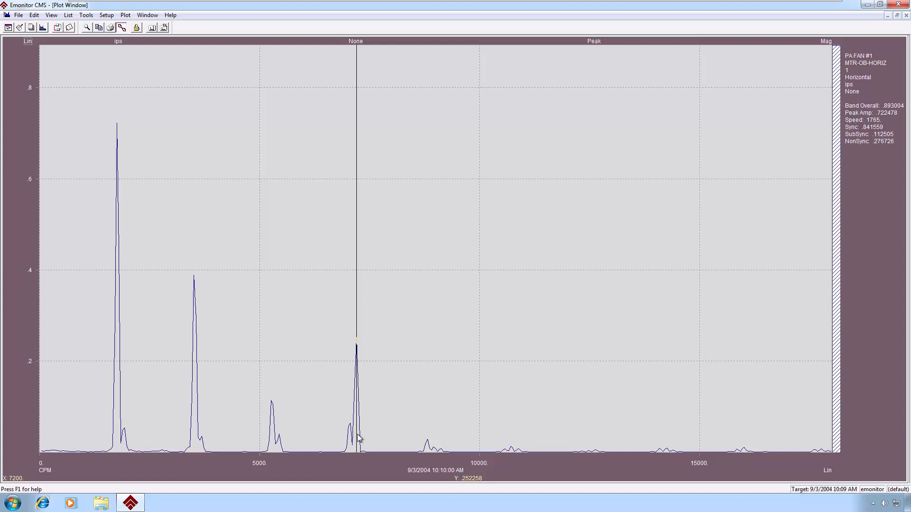
key(s)
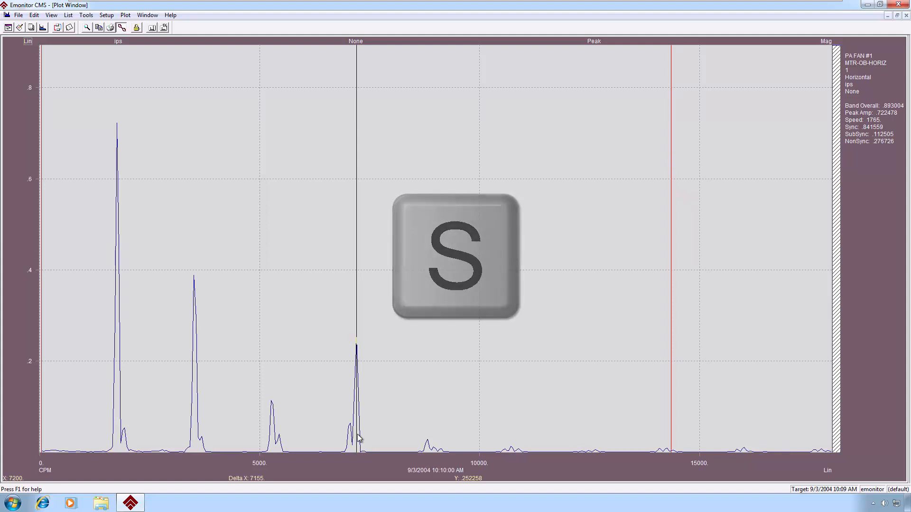
key(ctrl+Right)
key(ctrl+Right)
key(ctrl+Right)
key(ctrl+Right)
key(ctrl+Right)
key(ctrl+Right)
key(ctrl+Right)
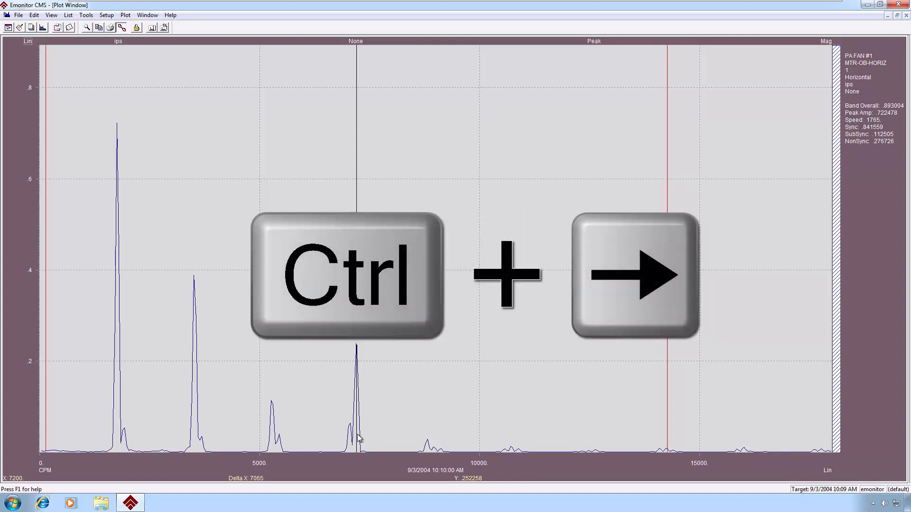
key(ctrl+Right)
key(ctrl+Right)
key(ctrl+Right)
key(ctrl+Right)
key(ctrl+Right)
key(ctrl+Right)
key(ctrl+Right)
key(ctrl+Right)
key(ctrl+Right)
key(ctrl+Right)
key(ctrl+Right)
key(ctrl+Right)
key(ctrl+Right)
key(ctrl+Right)
key(ctrl+Right)
key(ctrl+Right)
key(ctrl+Right)
key(ctrl+Right)
key(ctrl+Right)
key(ctrl+Right)
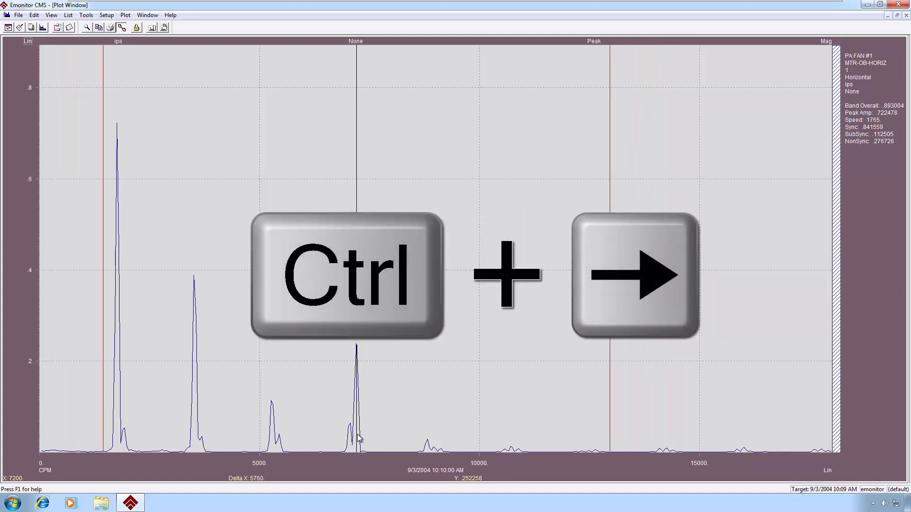
key(ctrl+Right)
key(ctrl+Right)
key(ctrl+Right)
key(ctrl+Right)
key(ctrl+Right)
key(ctrl+Right)
key(ctrl+Right)
key(ctrl+Right)
key(ctrl+Right)
key(ctrl+Right)
key(ctrl+Right)
key(ctrl+Right)
key(ctrl+Right)
key(ctrl+Right)
key(ctrl+Right)
key(ctrl+Right)
key(ctrl+Right)
key(ctrl+Right)
key(ctrl+Right)
key(ctrl+Right)
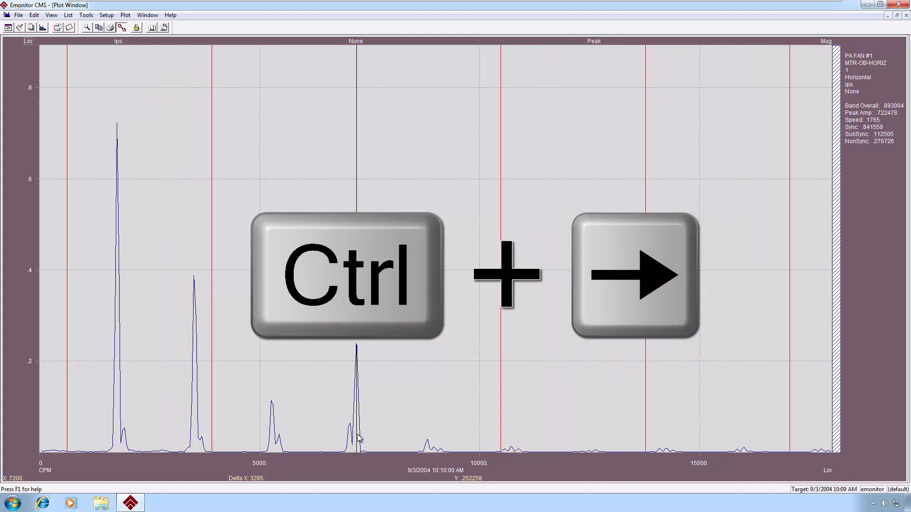
key(ctrl+Right)
key(ctrl+Right)
key(ctrl+Right)
key(ctrl+Right)
key(ctrl+Right)
key(ctrl+Right)
key(ctrl+Right)
key(ctrl+Right)
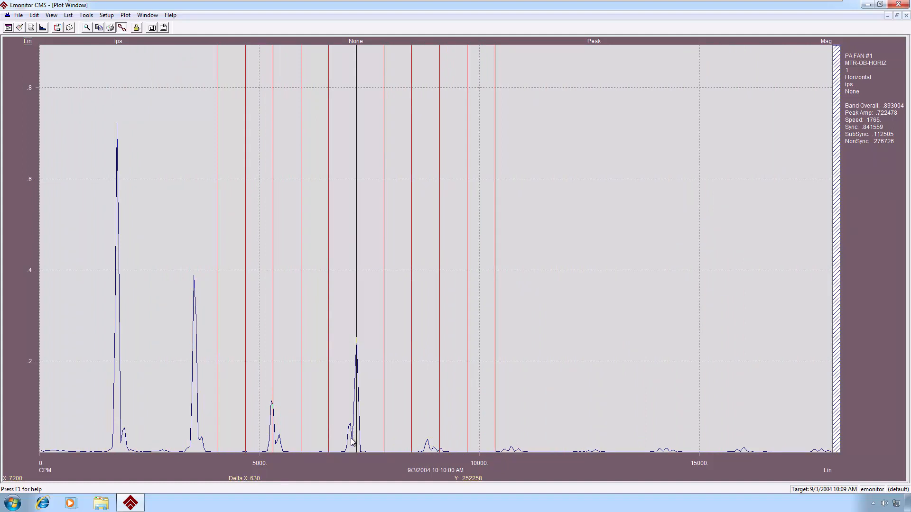
key(ctrl+Right)
key(ctrl+Right)
key(ctrl+Right)
key(ctrl+Right)
key(ctrl+Right)
key(ctrl+Right)
key(ctrl+Right)
key(ctrl+Right)
key(ctrl+Right)
key(ctrl+Right)
key(ctrl+Right)
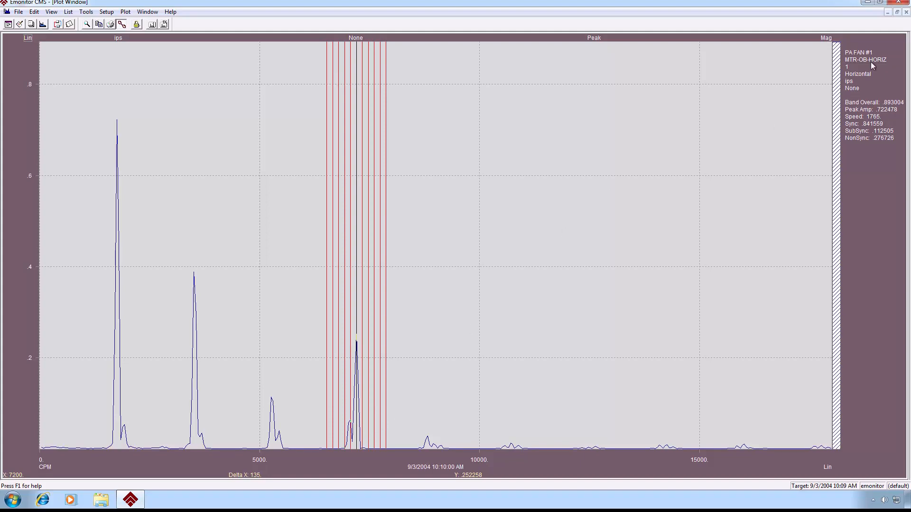
- Close the spectrum plot, plot the Gas Turbine Driven Generator's Bearing 1 Time Waveform, and zoom in on about 0.02 to 0.12 sec
click(906, 16)
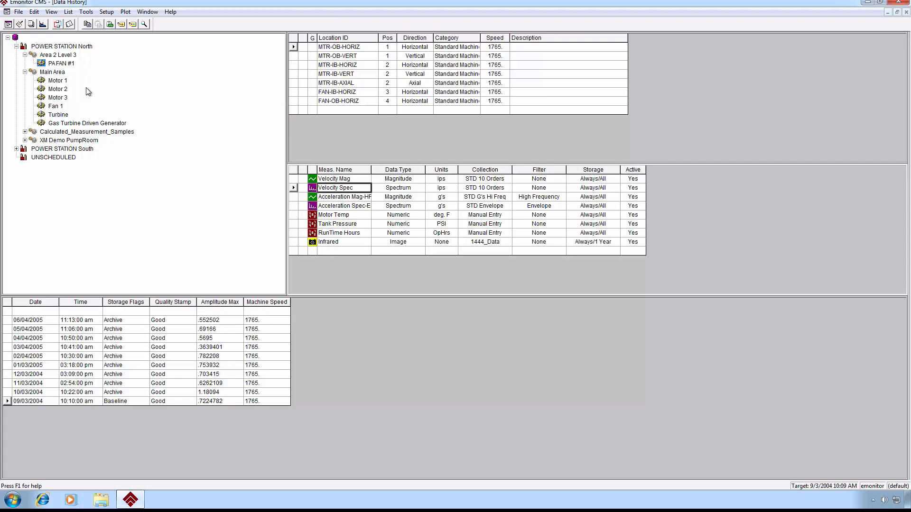
click(65, 116)
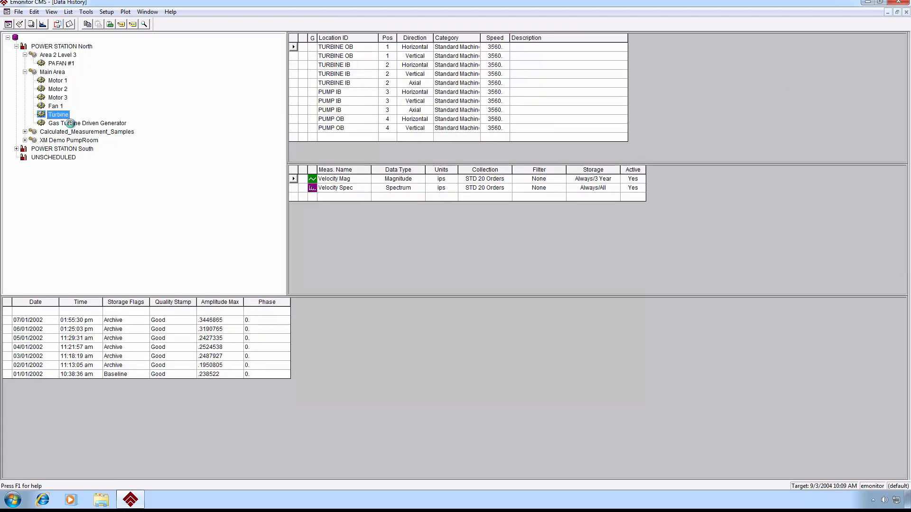
click(71, 124)
click(339, 198)
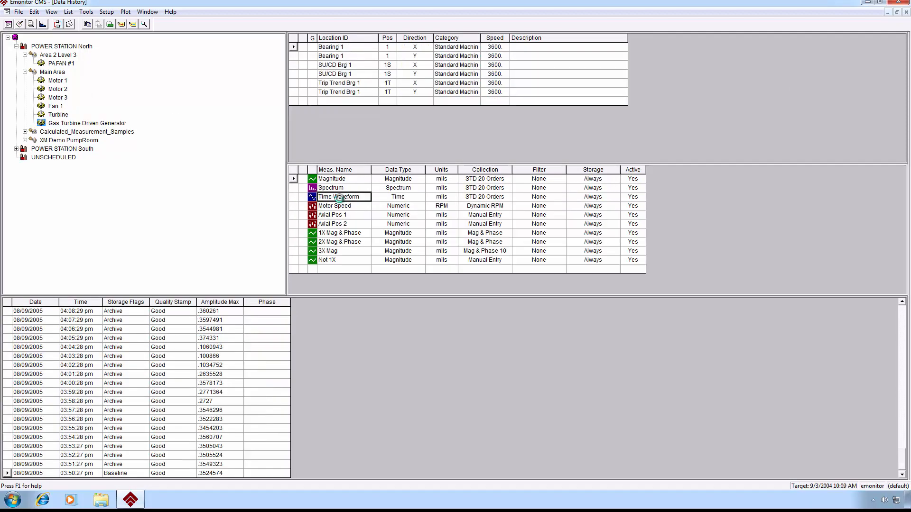
right_click(339, 198)
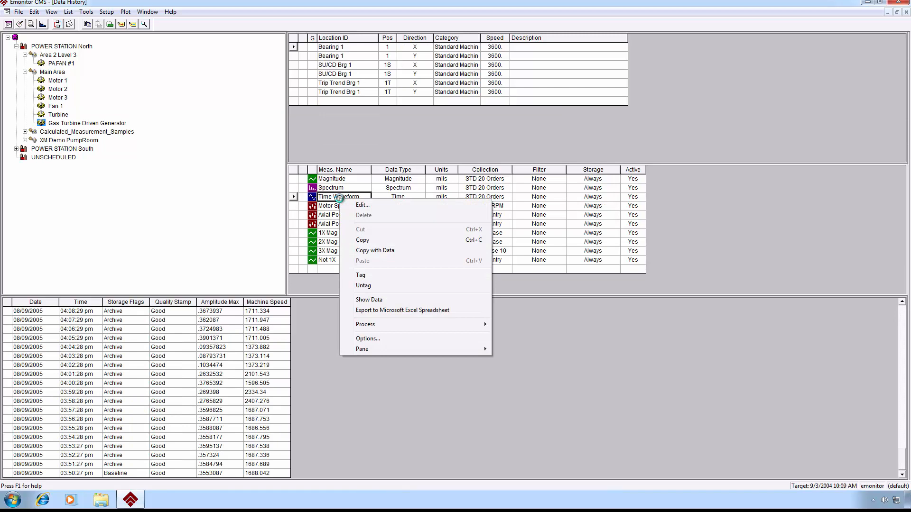
click(379, 300)
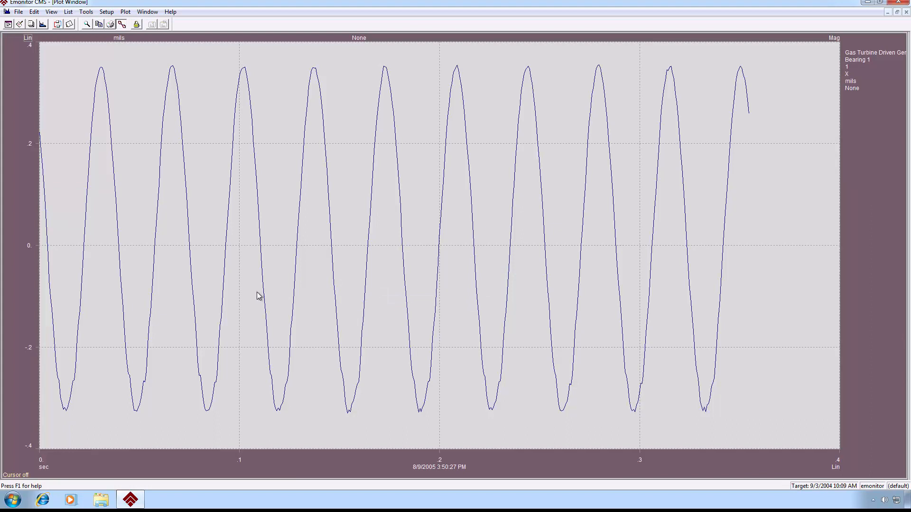
drag(74, 56, 283, 383)
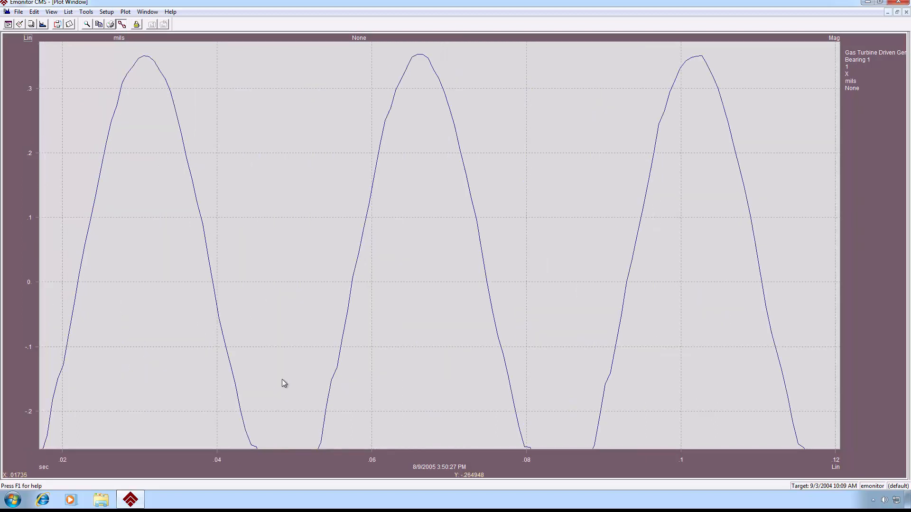
- Autoscale the time waveform back to its full range and place the cursor at about 0.056 sec
double_click(27, 459)
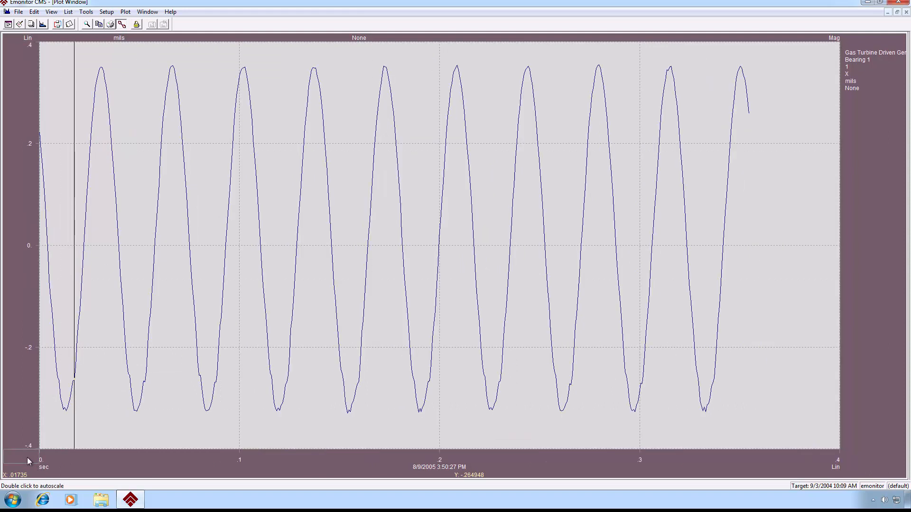
click(150, 338)
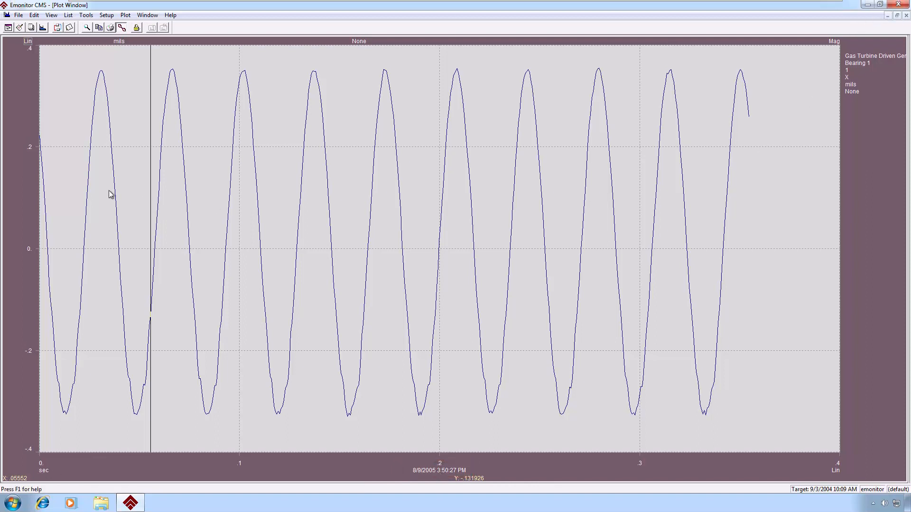
- Review the Y axis, data, X axis, cursor, alarm and style settings in the time waveform's plot options, and close the options
double_click(22, 178)
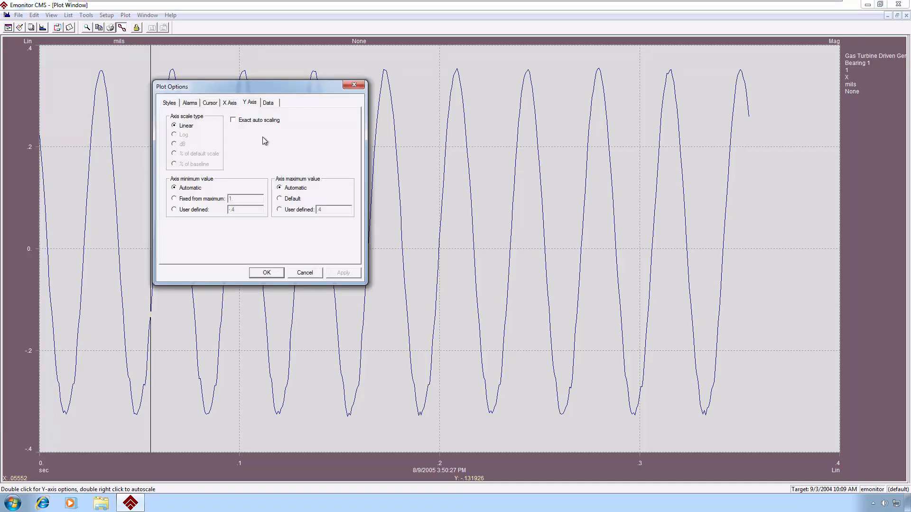
click(271, 102)
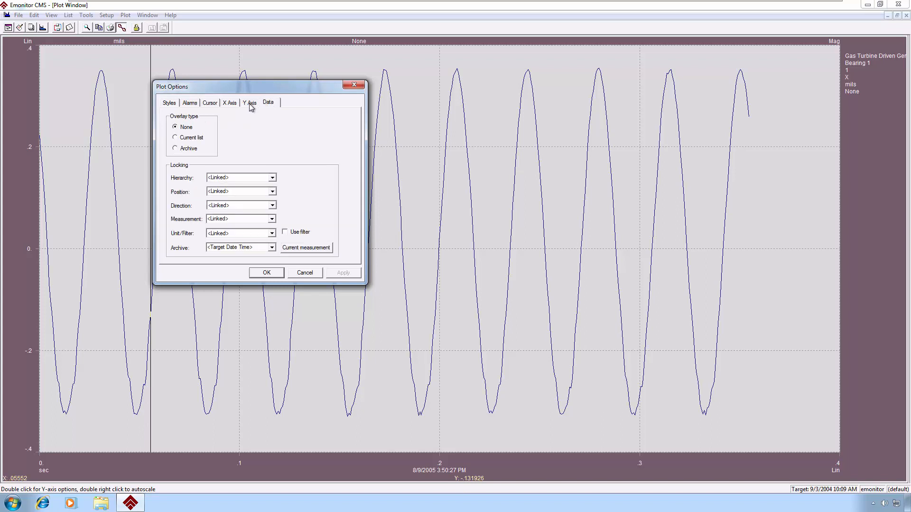
click(250, 102)
click(233, 104)
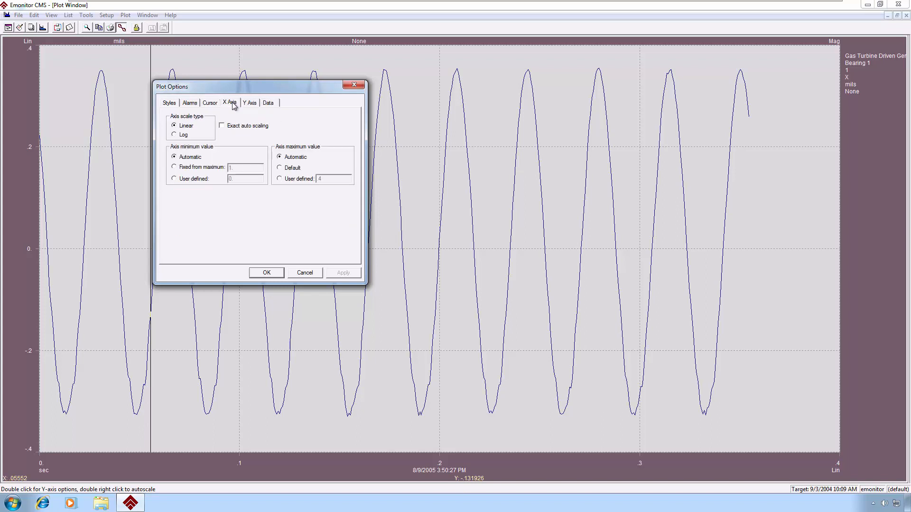
click(210, 104)
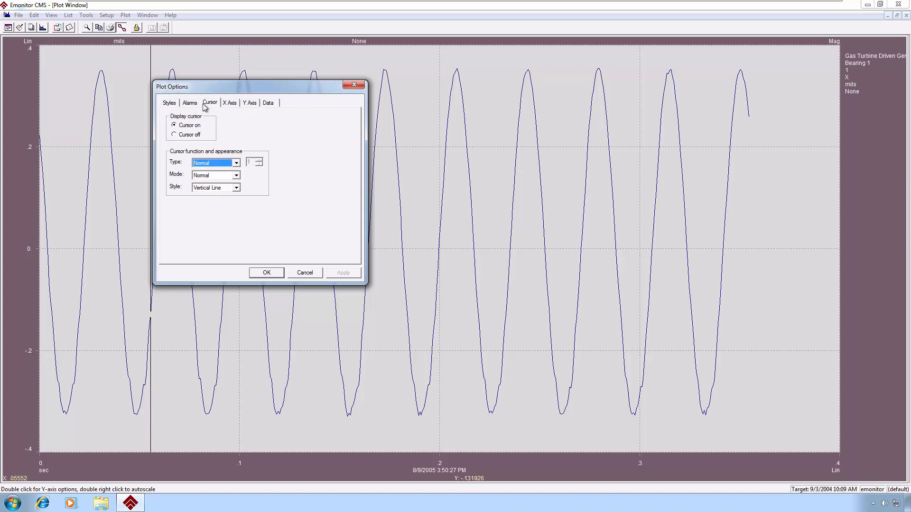
click(192, 105)
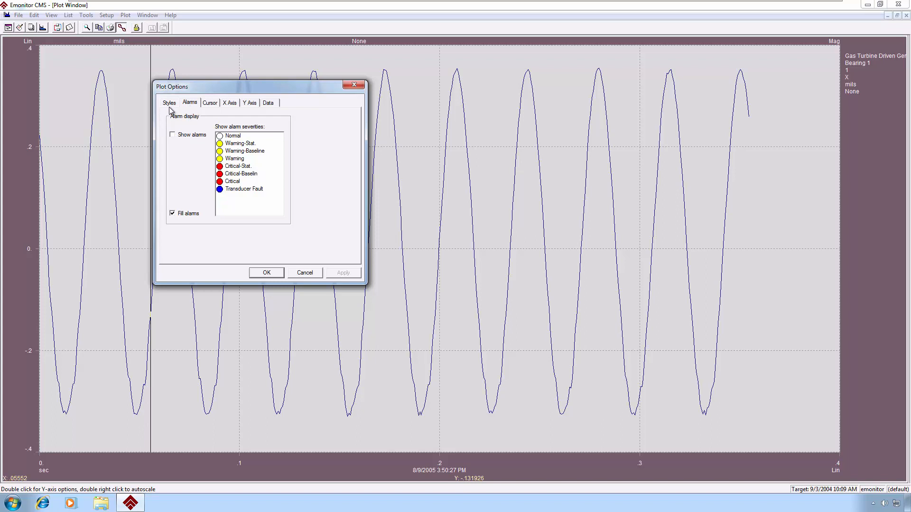
click(170, 104)
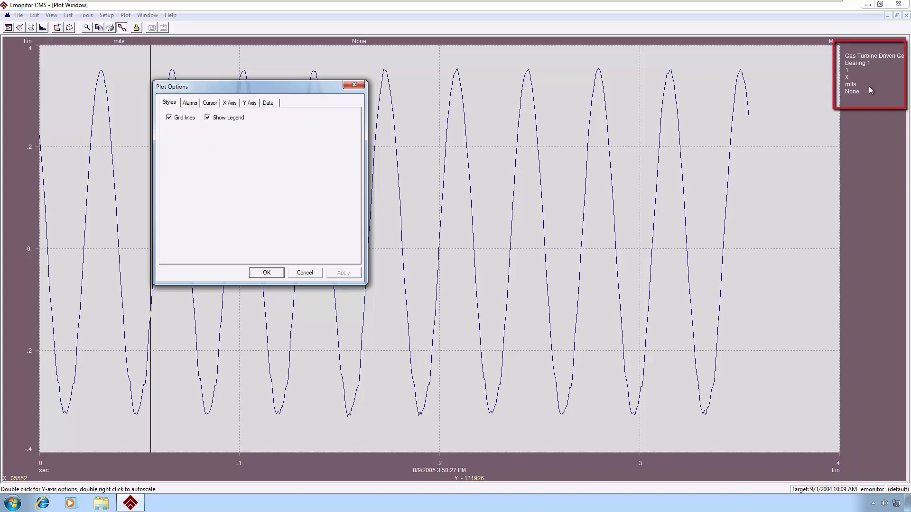
click(268, 276)
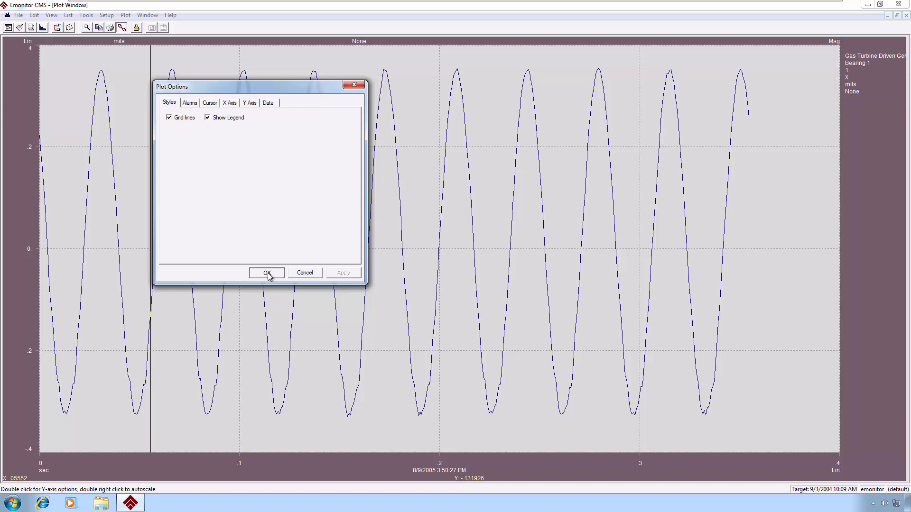
click(268, 274)
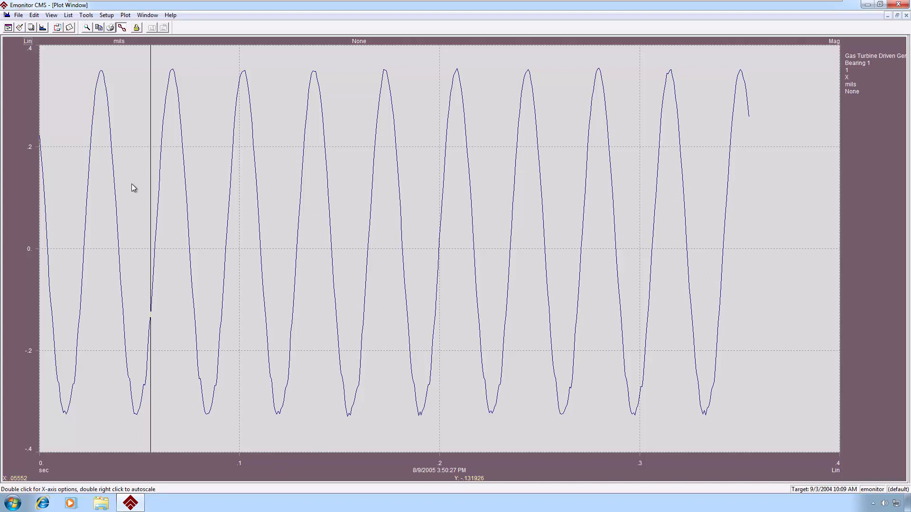
- Open the plot color settings, look through the plot elements whose colors can be customized, and close the settings
click(126, 15)
click(142, 65)
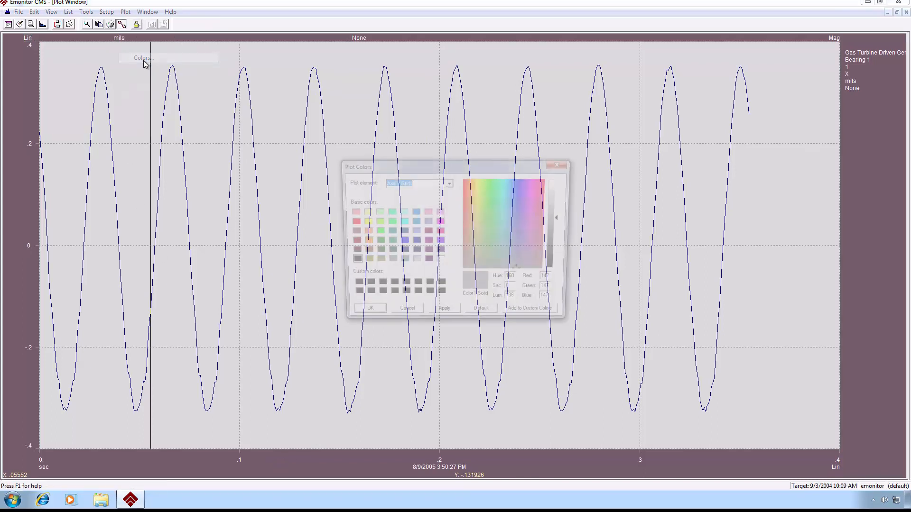
click(449, 184)
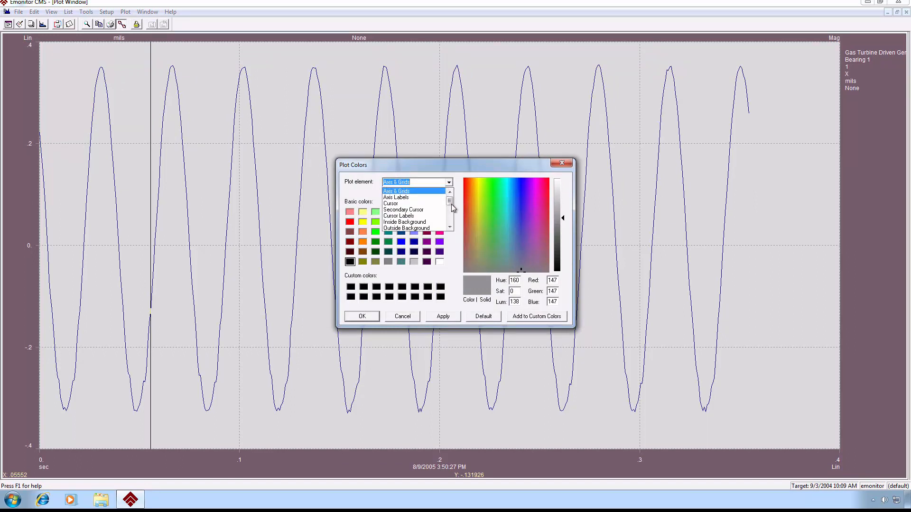
mouse_move(451, 204)
mouse_down()
mouse_move(449, 227)
mouse_move(454, 196)
mouse_up()
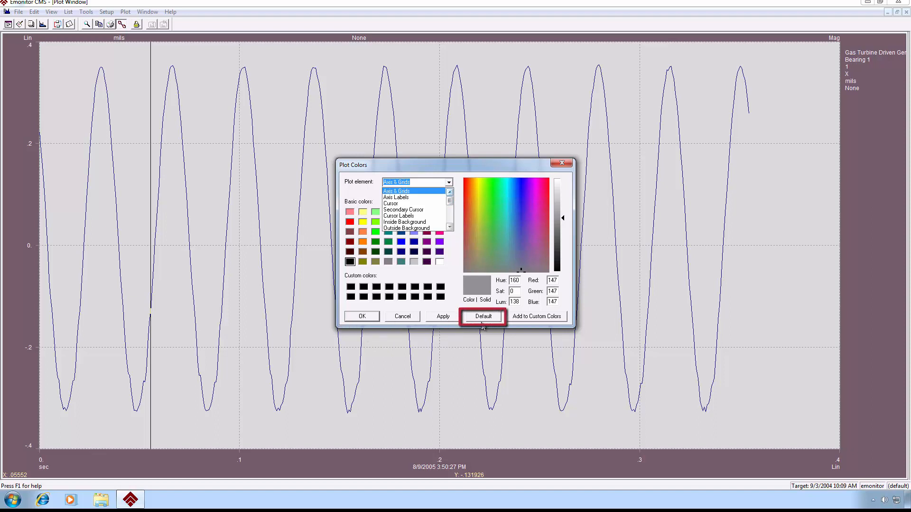
click(363, 319)
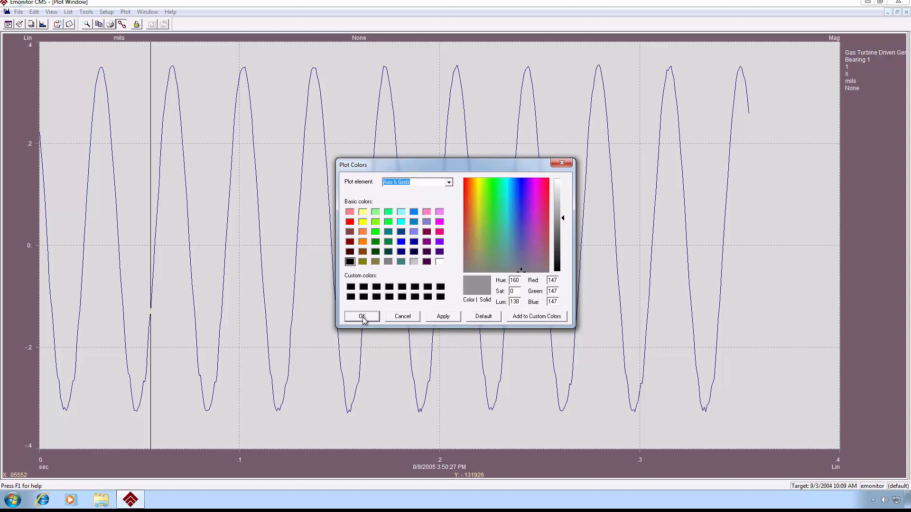
click(362, 319)
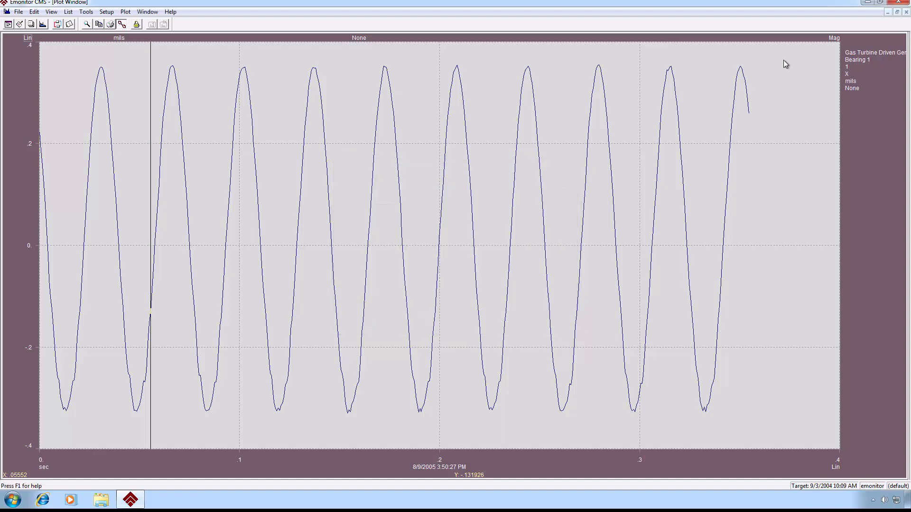